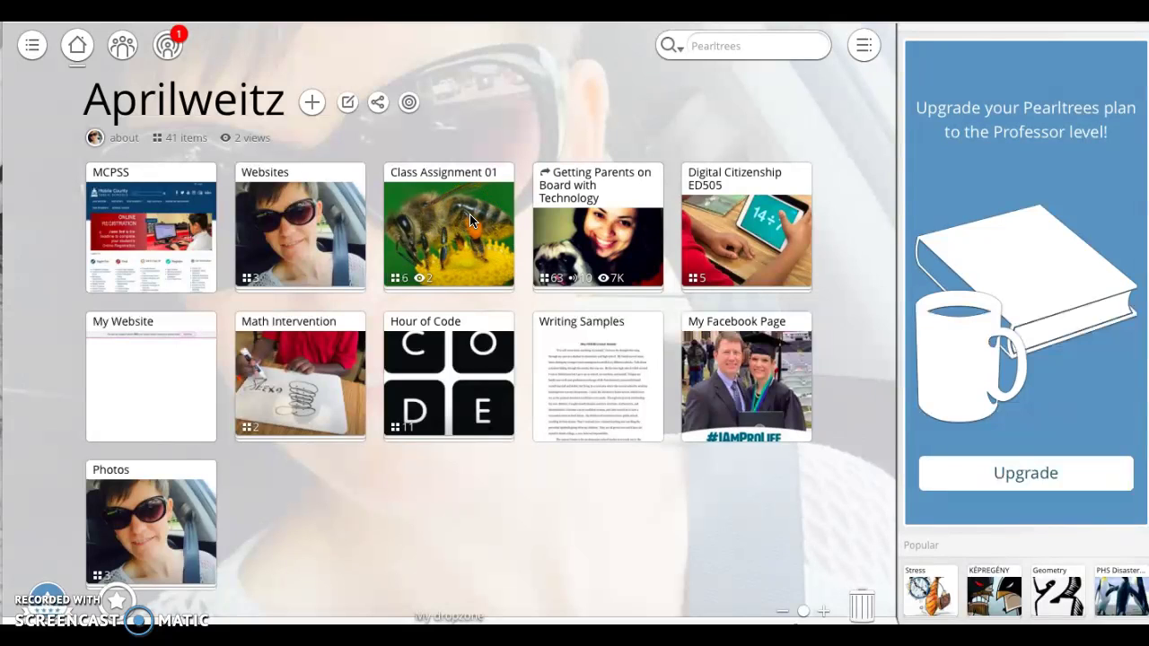
click(465, 254)
click(468, 230)
click(435, 228)
click(455, 240)
click(481, 216)
click(525, 134)
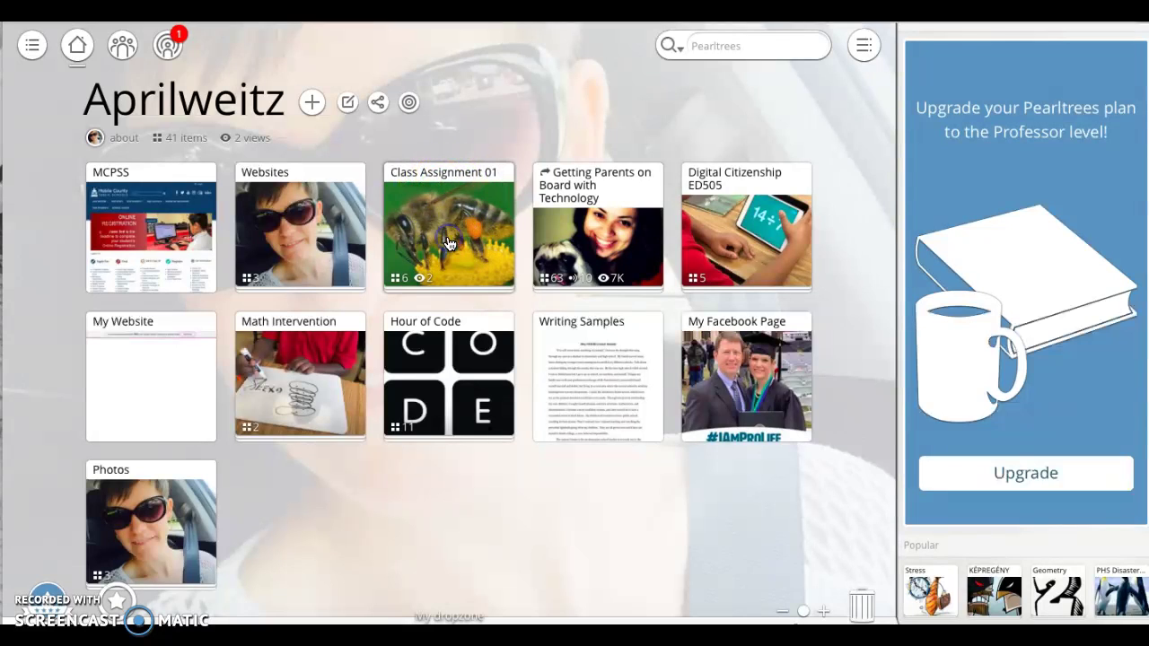
Step: Open the Class Assignment 01 collection and expand its full assignment description
click(444, 173)
scroll(369, 312, down, 1)
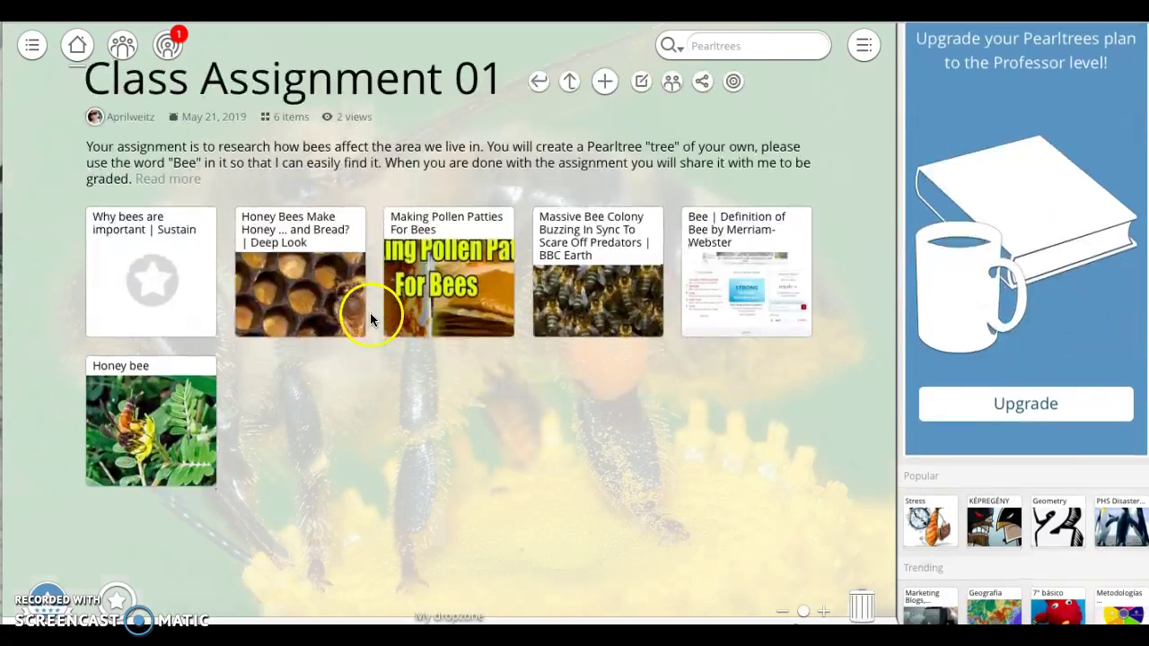
click(184, 179)
scroll(383, 255, down, 1)
scroll(382, 256, up, 1)
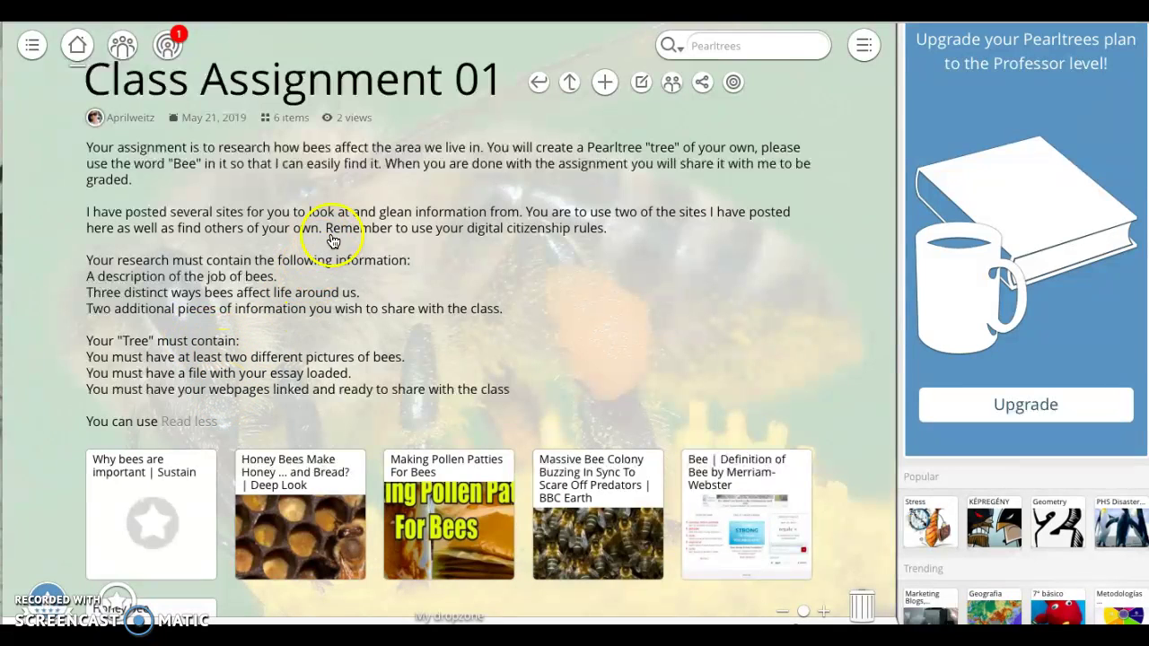
Step: Generate the QR code for sharing Class Assignment 01, download its image and close the sharing options
click(703, 87)
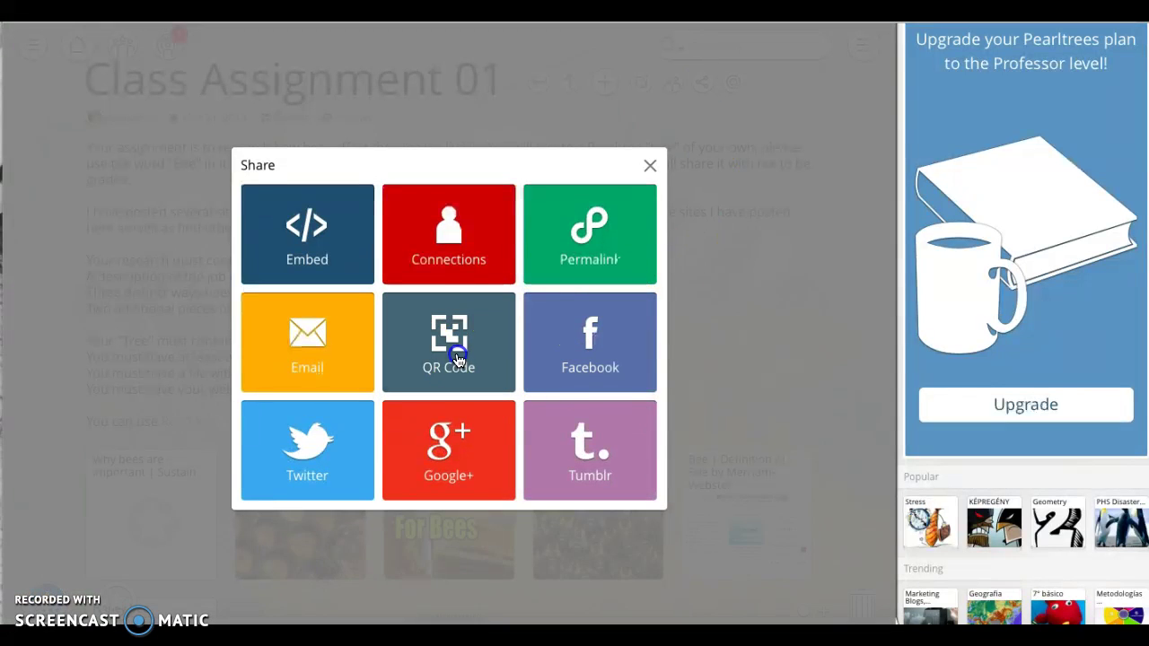
click(458, 359)
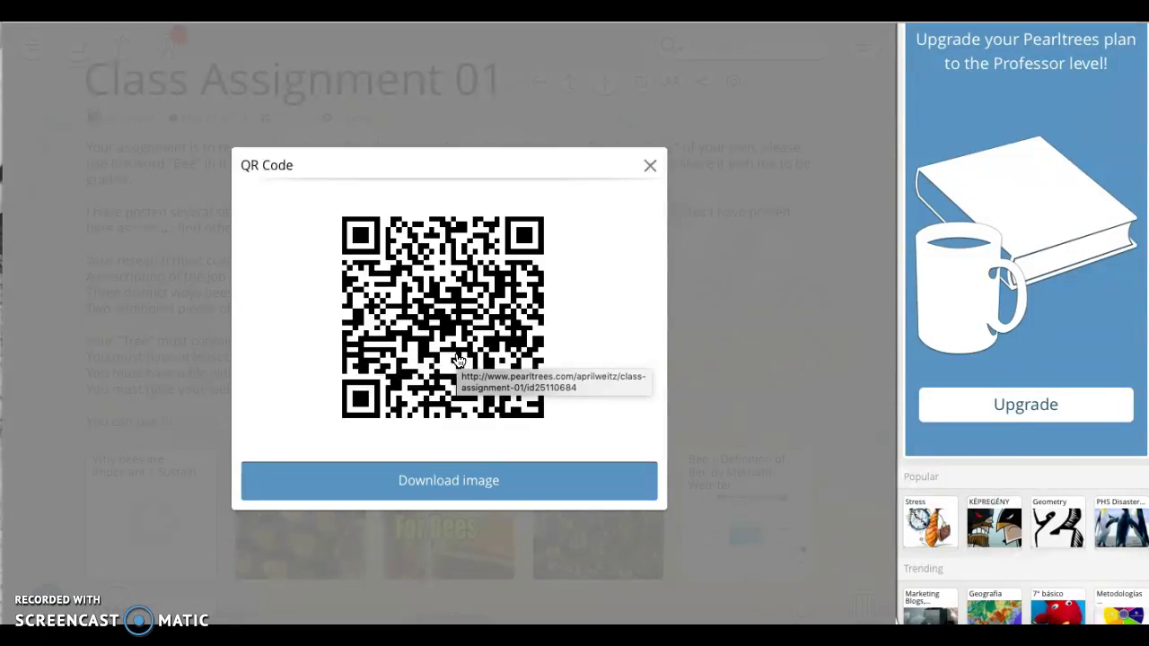
click(518, 484)
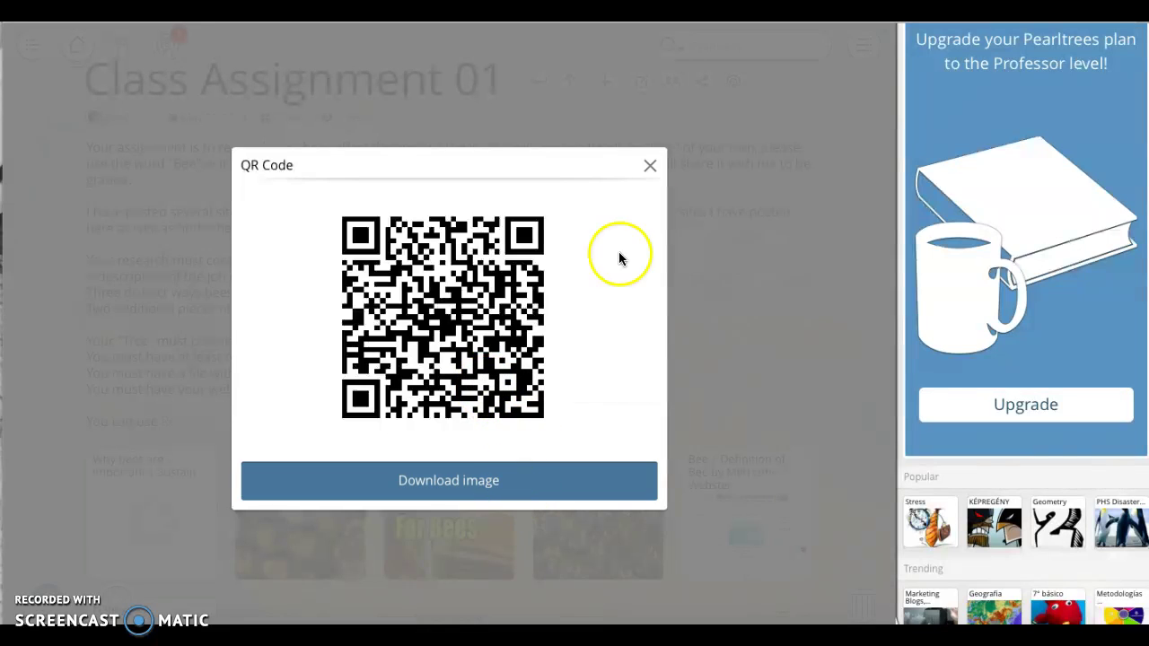
click(651, 170)
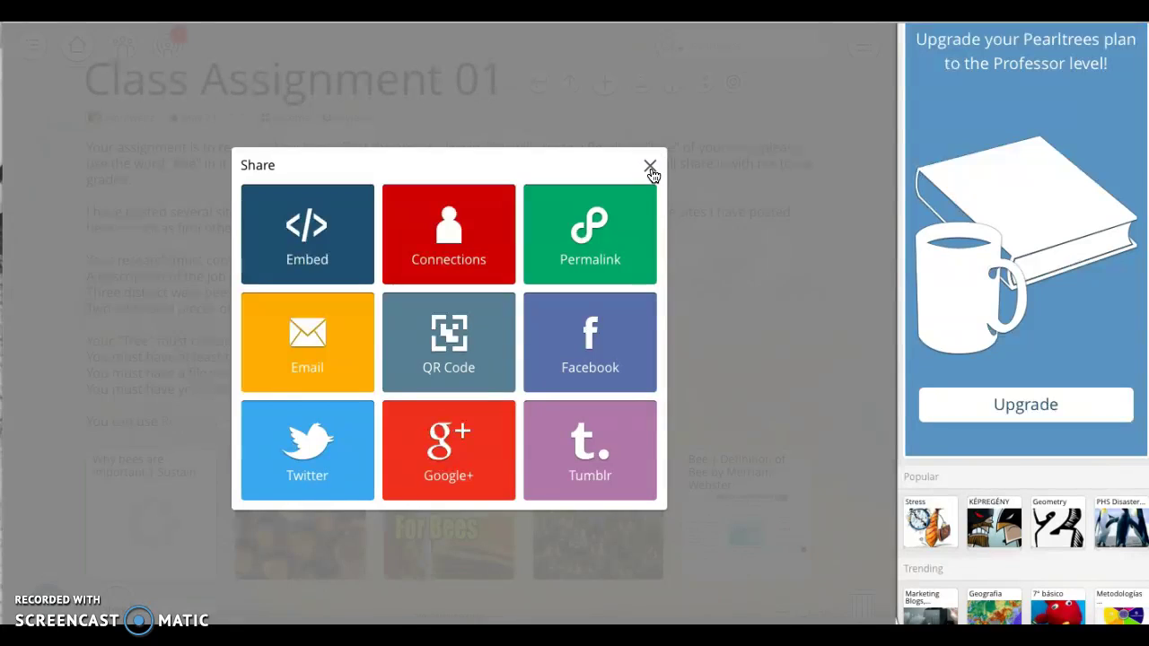
click(650, 170)
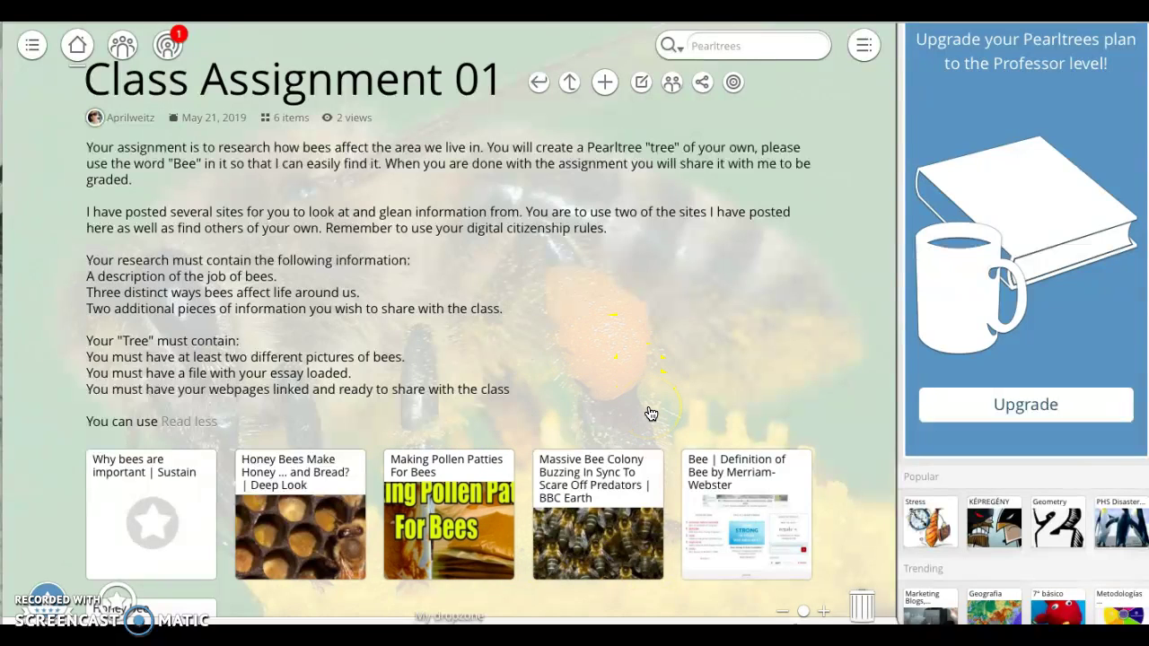
Step: View the page for adding team-up members to Class Assignment 01 and close it without inviting anyone
scroll(651, 413, down, 3)
scroll(651, 414, up, 5)
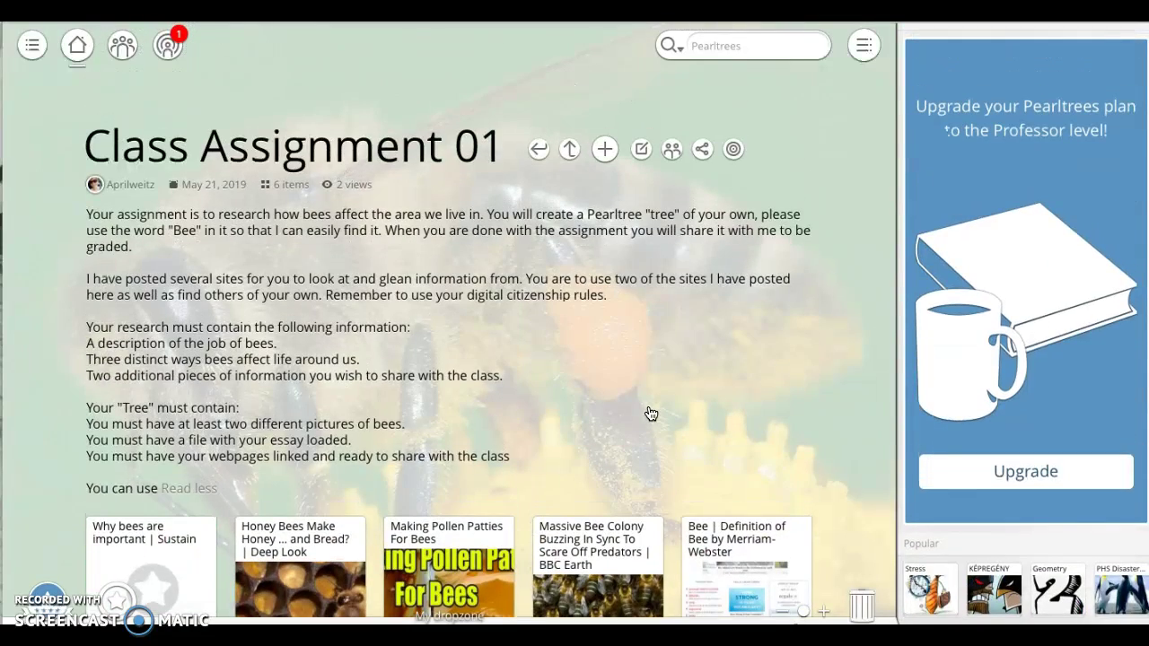
scroll(650, 413, down, 1)
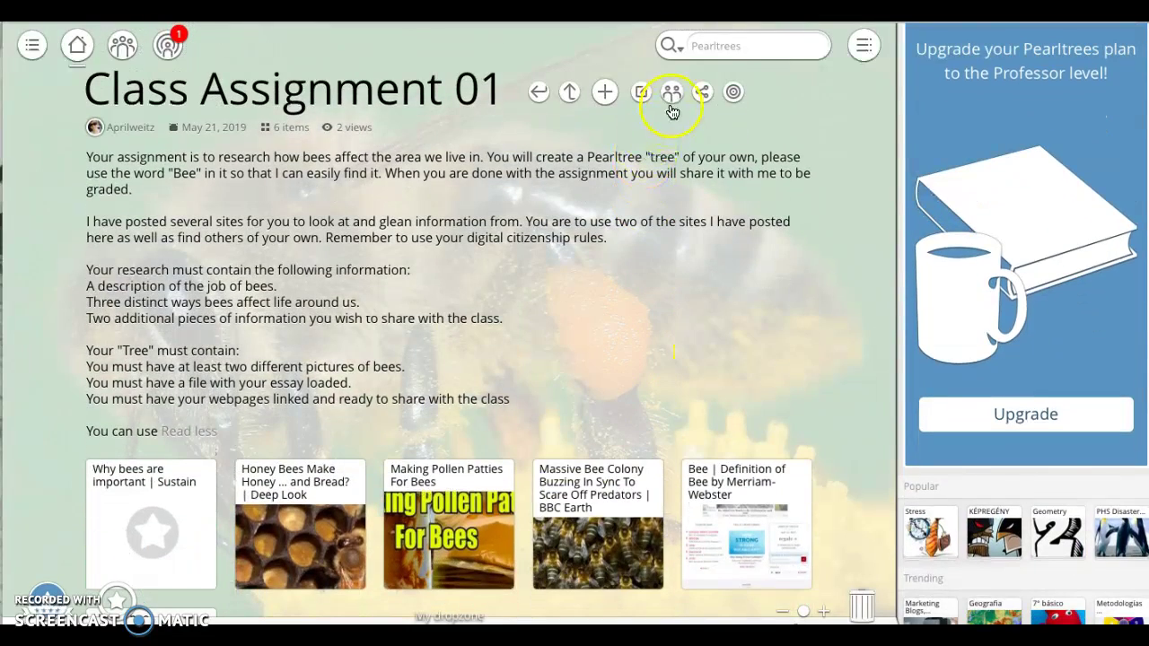
click(673, 98)
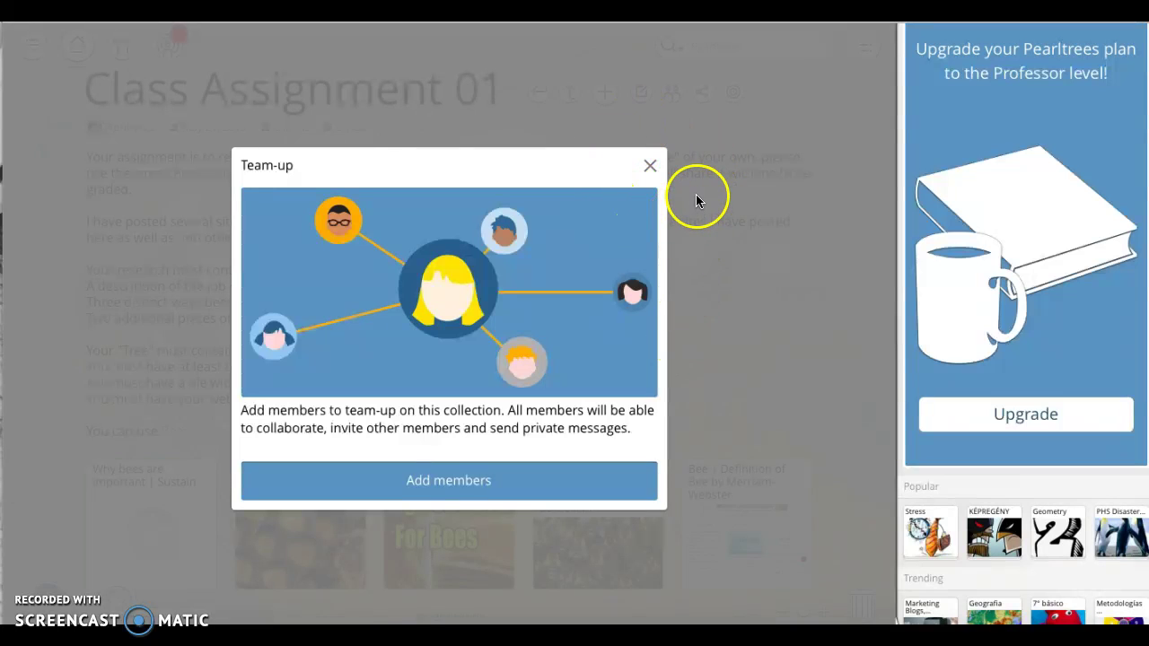
click(538, 494)
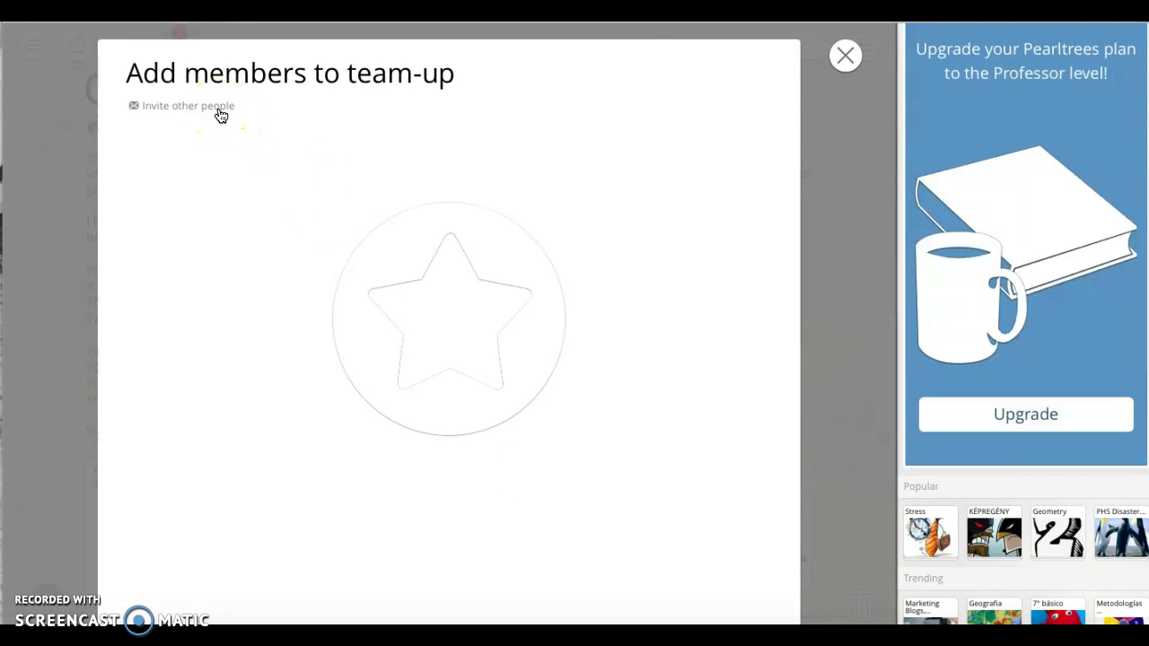
click(845, 59)
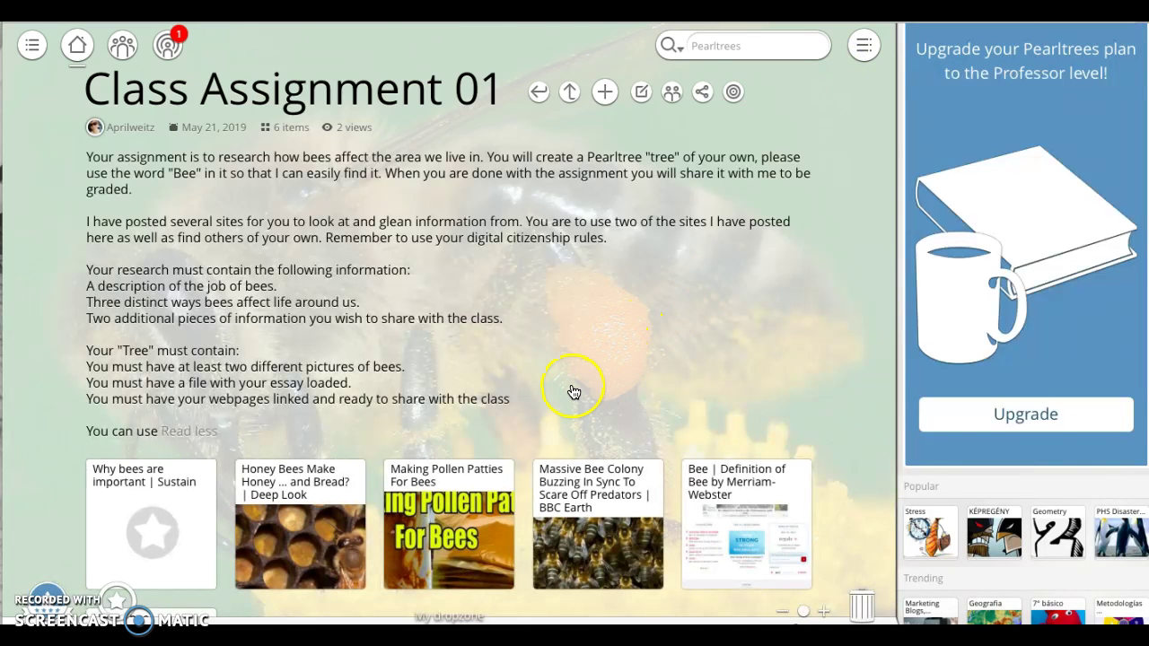
Step: Review the assignment's research and "Tree" requirements along with the bee resources collected below them
scroll(574, 392, down, 1)
scroll(572, 392, up, 1)
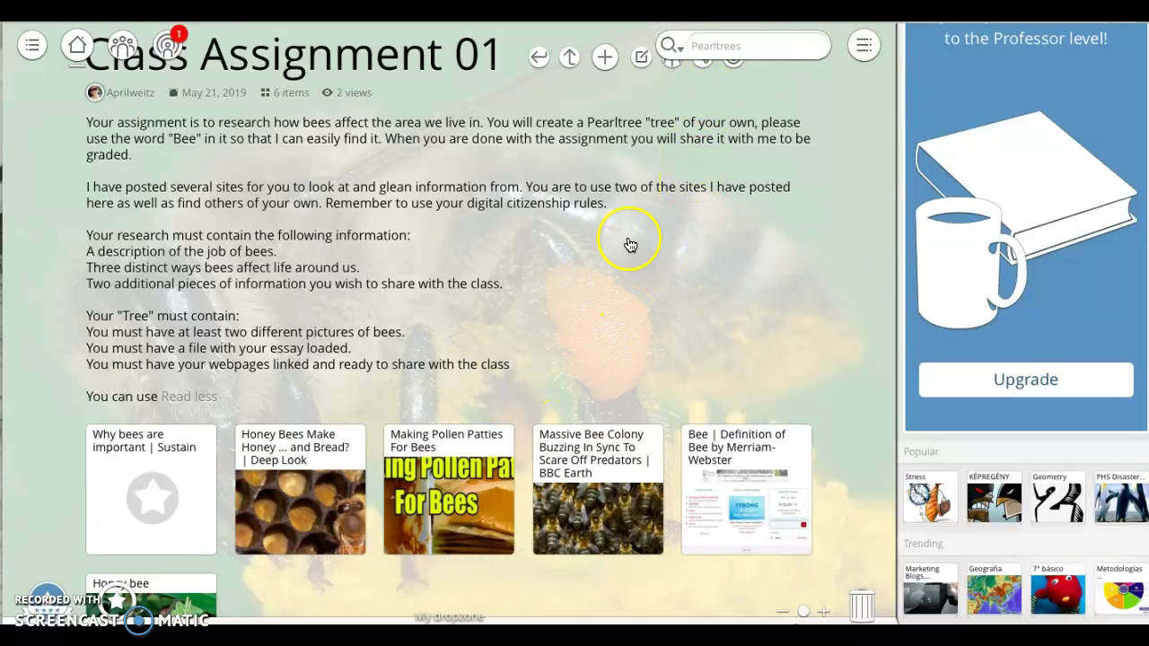
scroll(600, 360, down, 1)
scroll(600, 359, down, 3)
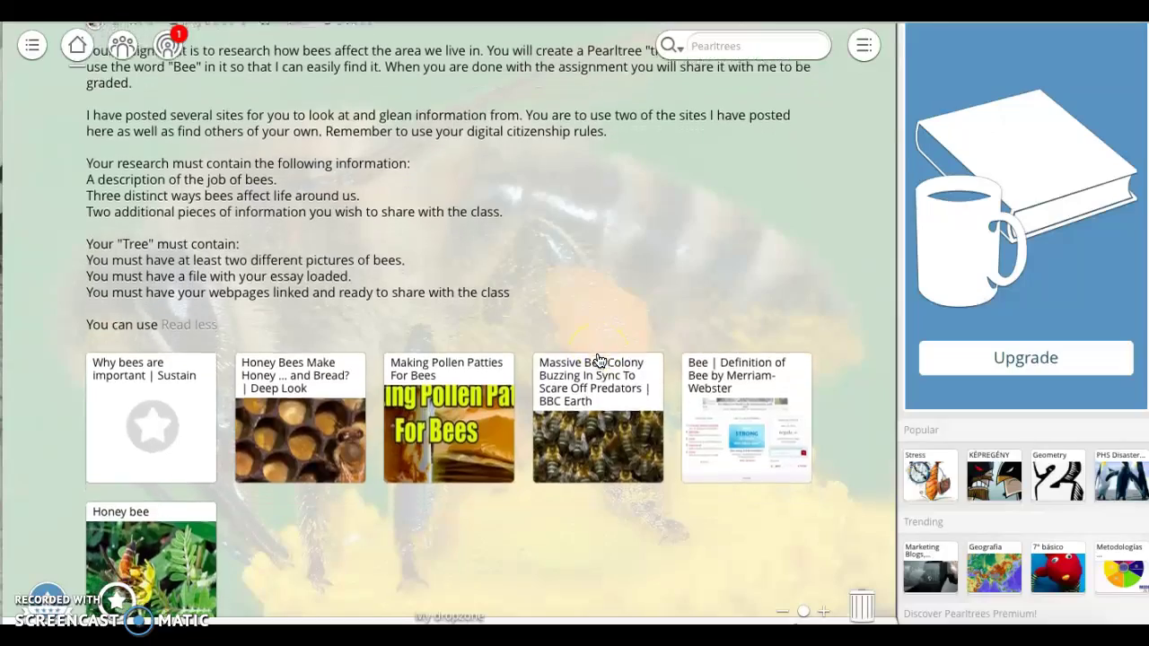
scroll(600, 360, up, 5)
scroll(600, 359, down, 2)
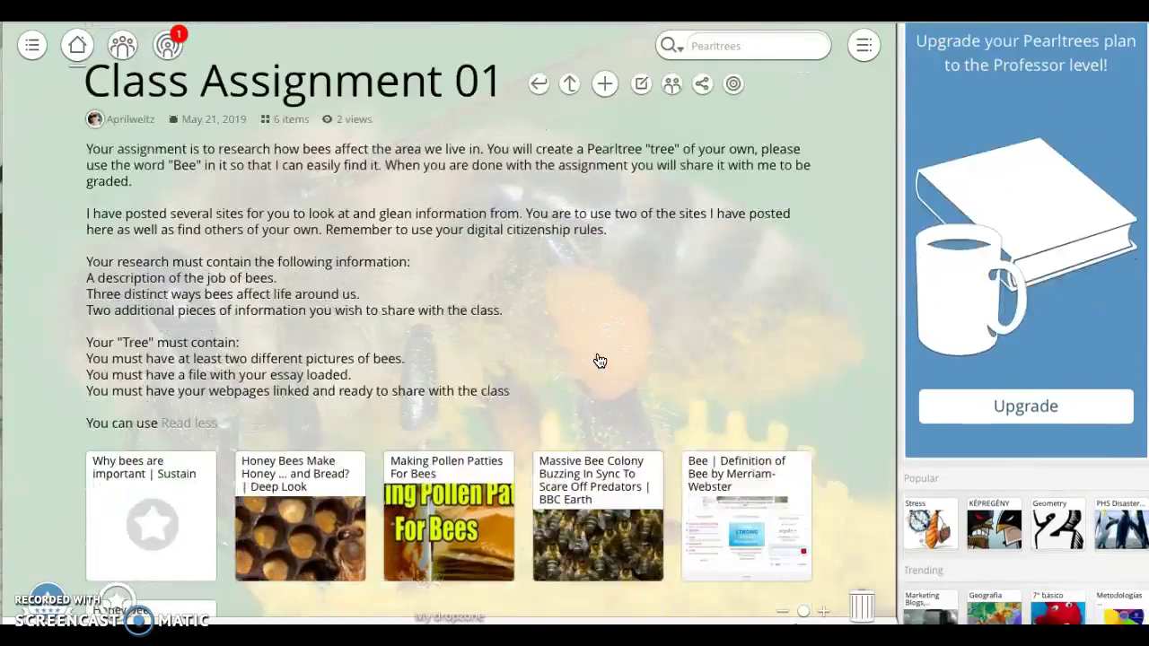
scroll(600, 360, down, 1)
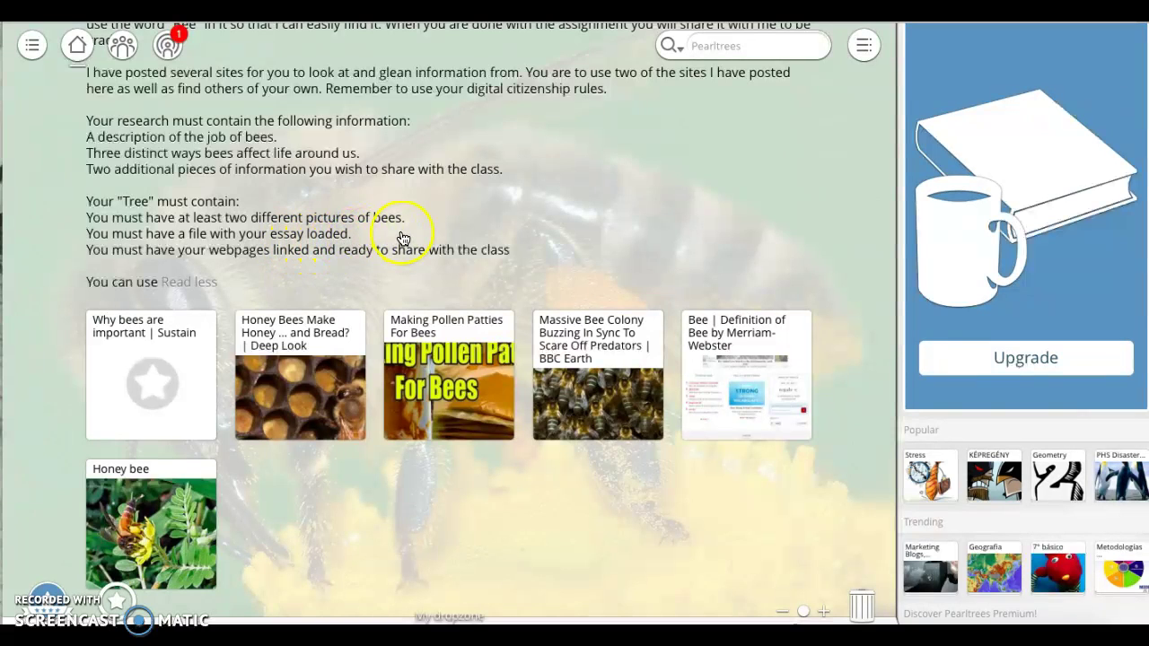
Step: View the choices for adding web pages, images, files or notes to the collection, and close them without adding anything
scroll(399, 238, up, 3)
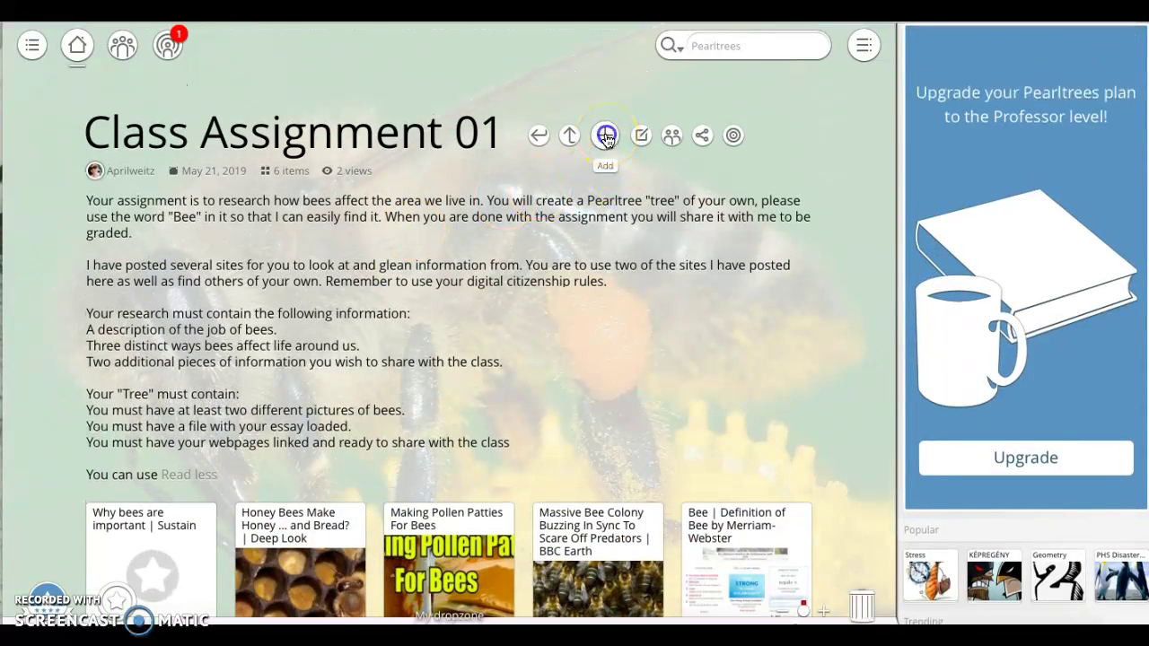
click(606, 135)
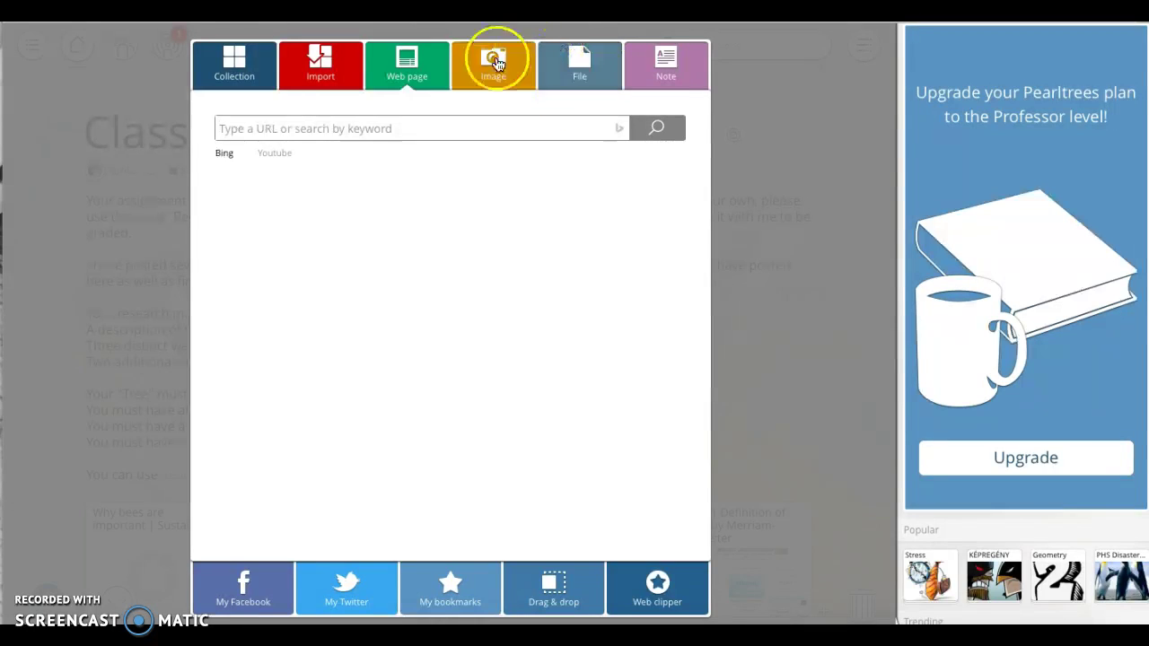
click(407, 70)
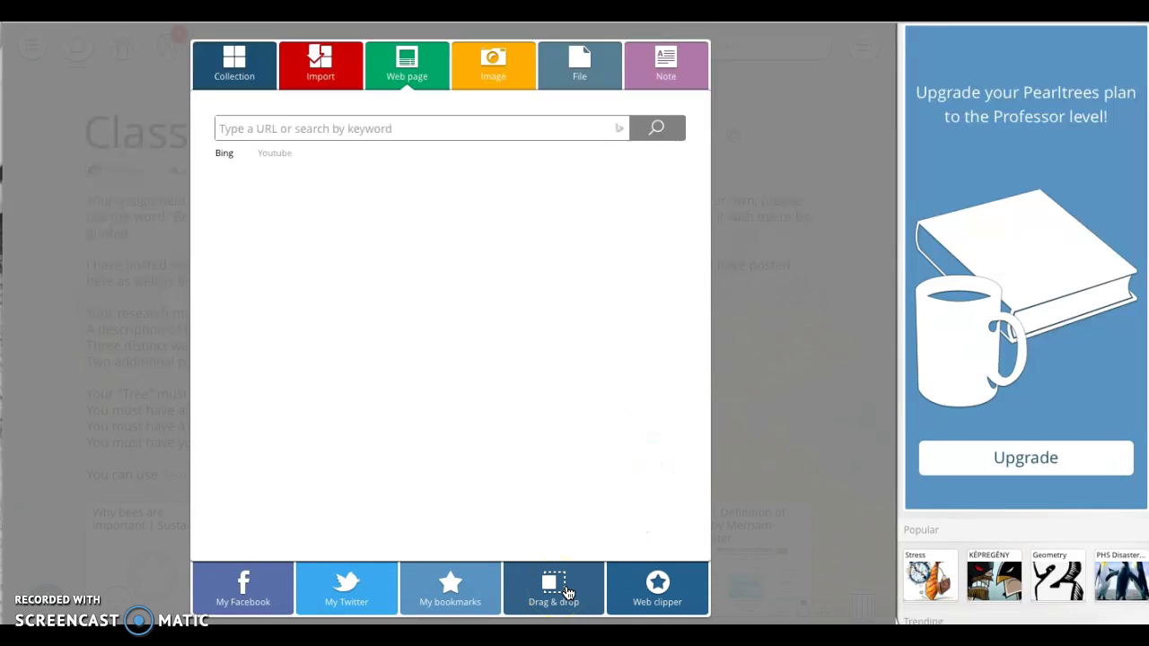
click(759, 165)
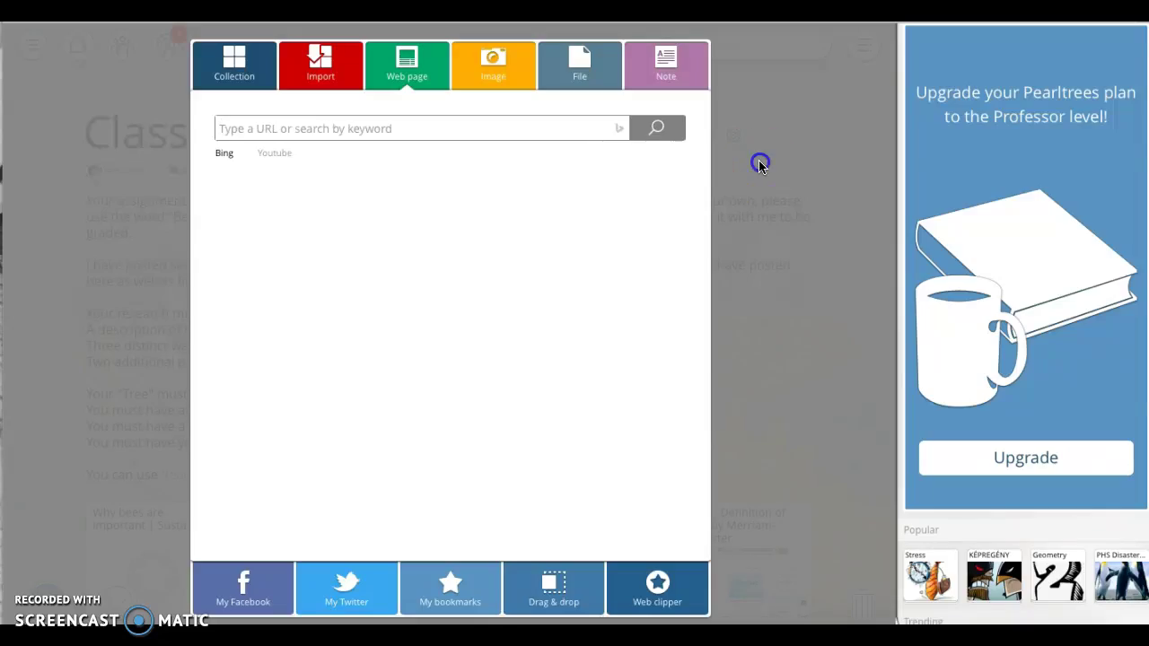
Step: Review the available ways to share Class Assignment 01 and close the sharing options without choosing one
scroll(646, 344, down, 2)
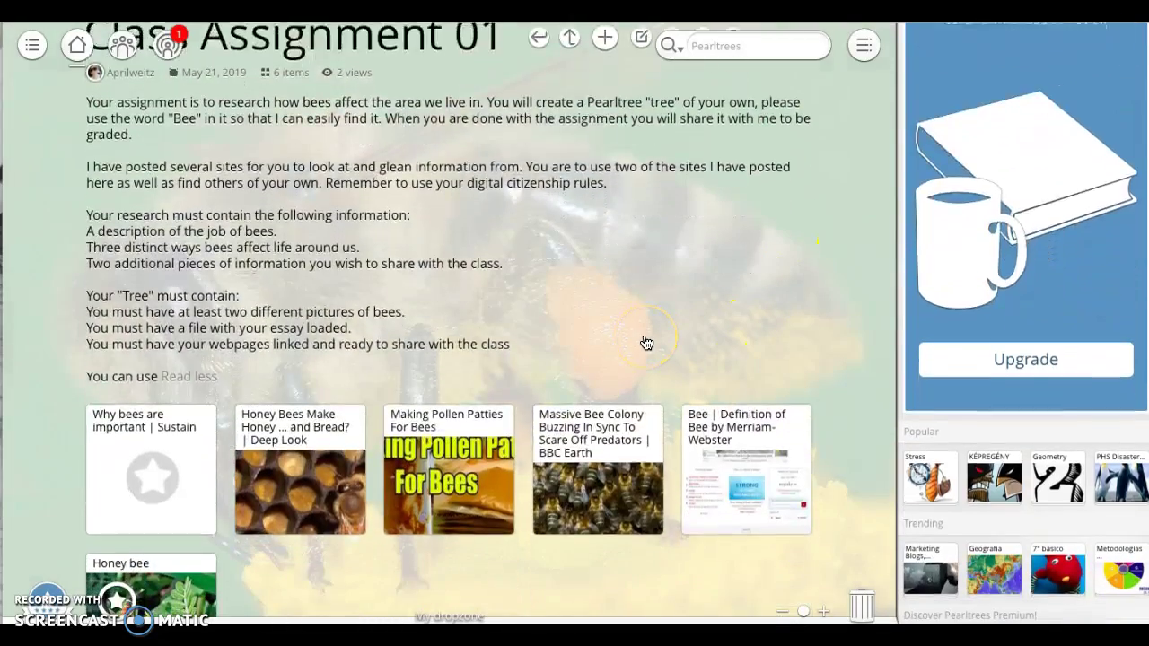
scroll(646, 344, down, 3)
scroll(646, 344, up, 3)
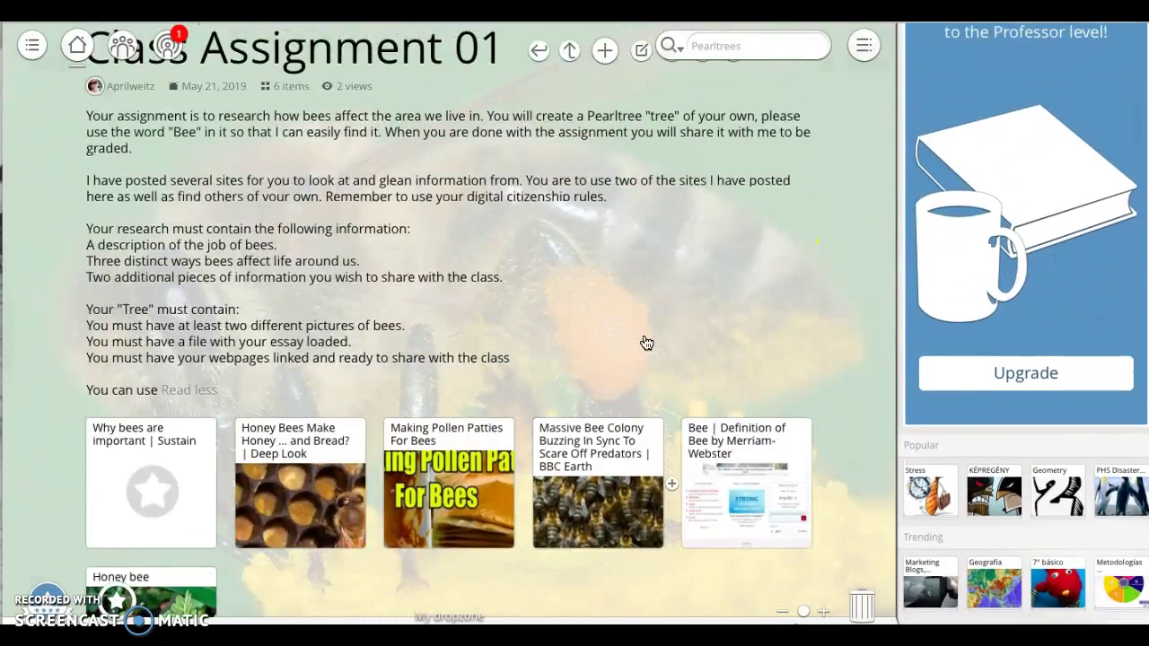
scroll(646, 344, up, 1)
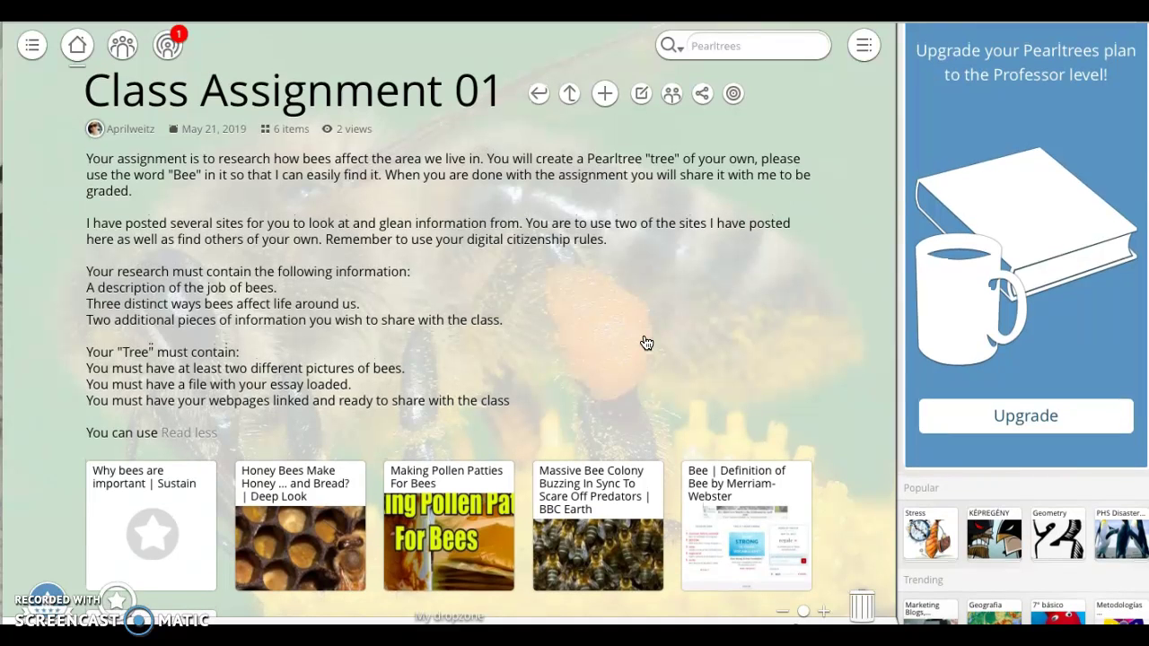
scroll(646, 344, up, 1)
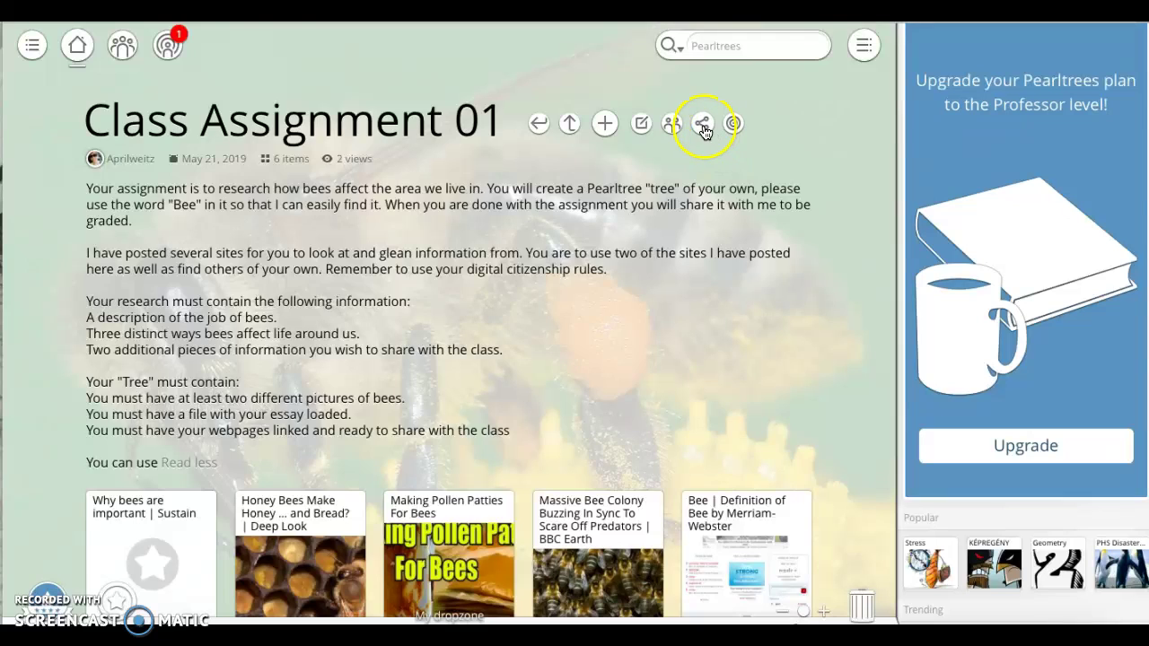
click(702, 124)
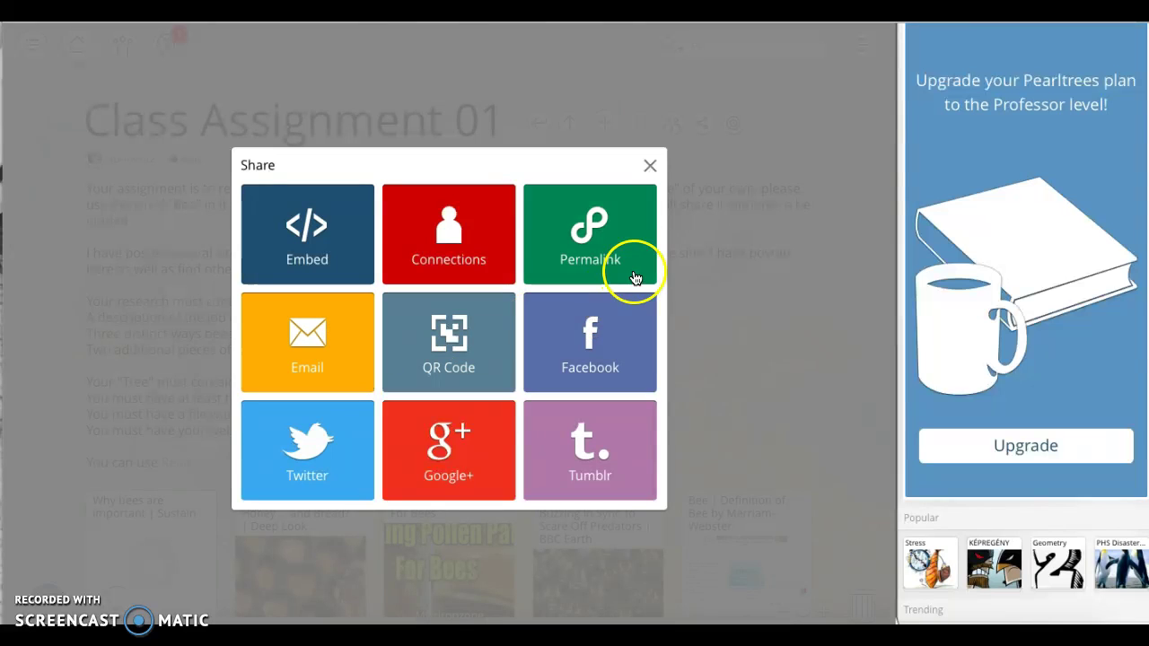
click(650, 168)
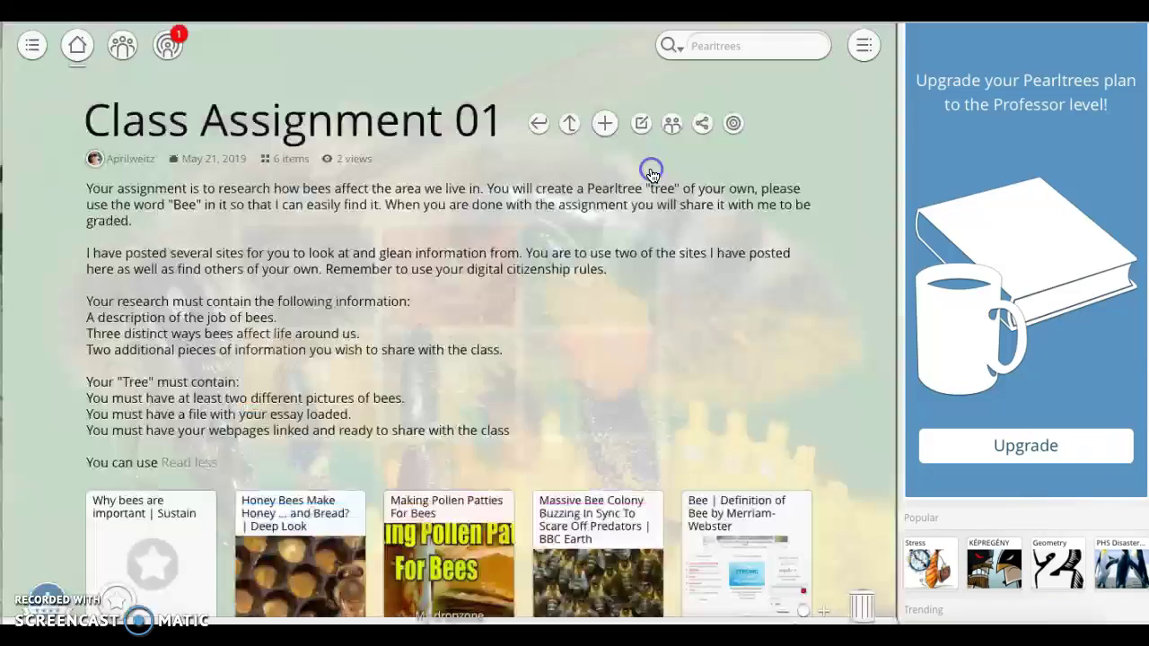
Step: View the team-up introduction for the collection and dismiss it without adding members
scroll(677, 413, down, 1)
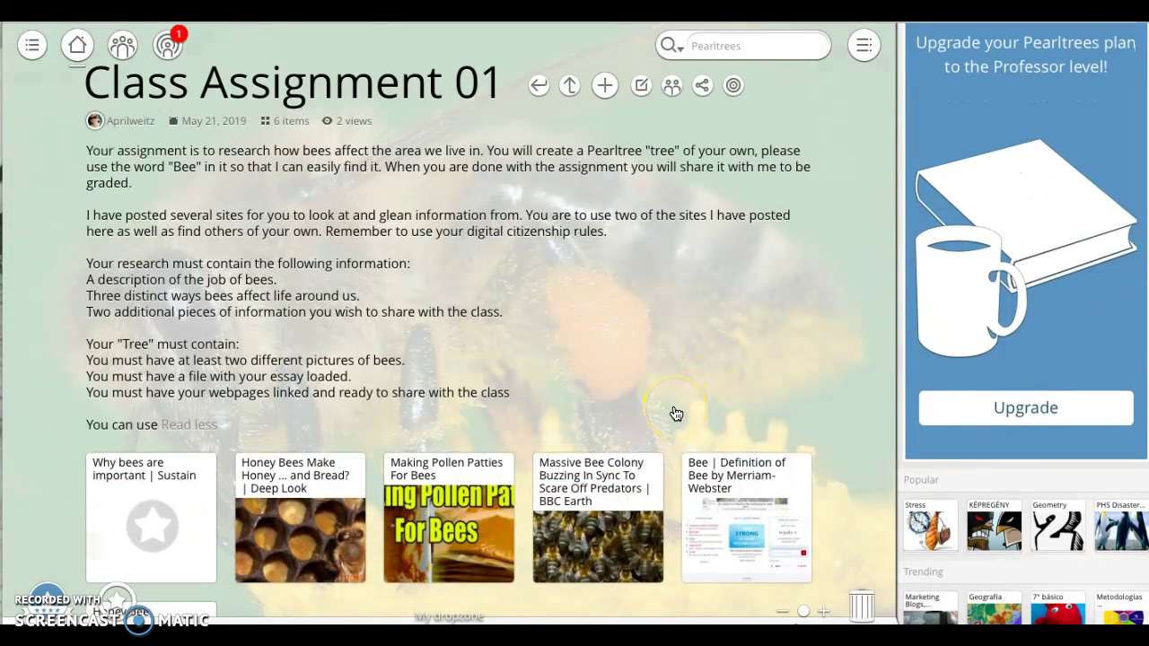
scroll(677, 413, down, 3)
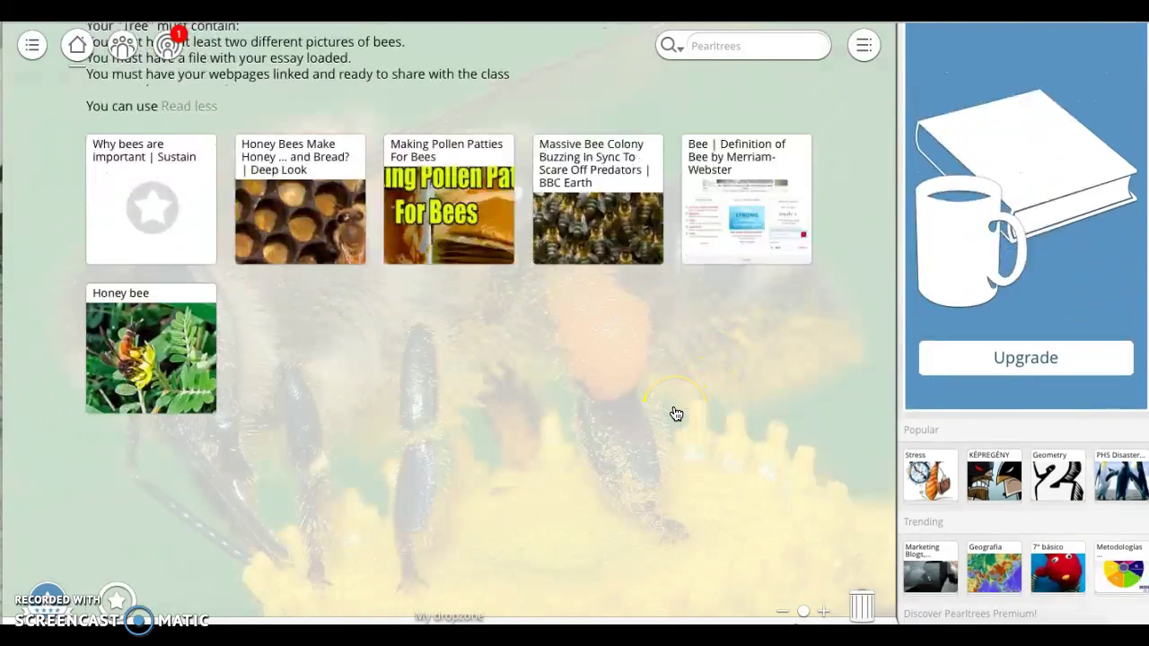
scroll(677, 413, up, 1)
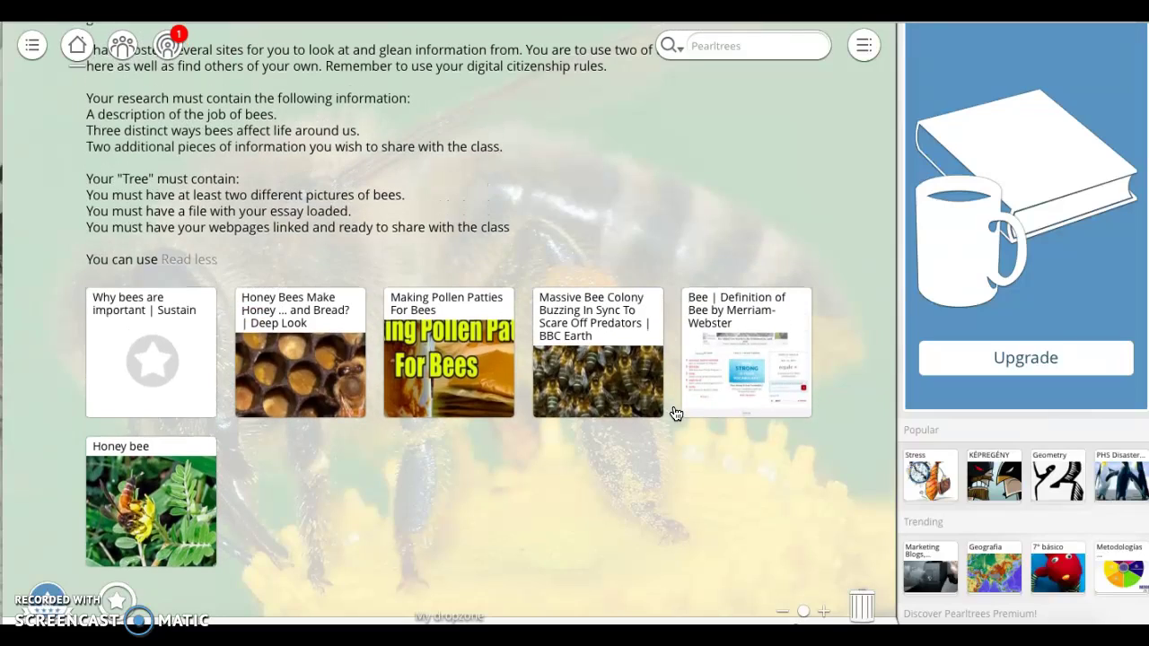
scroll(677, 414, up, 3)
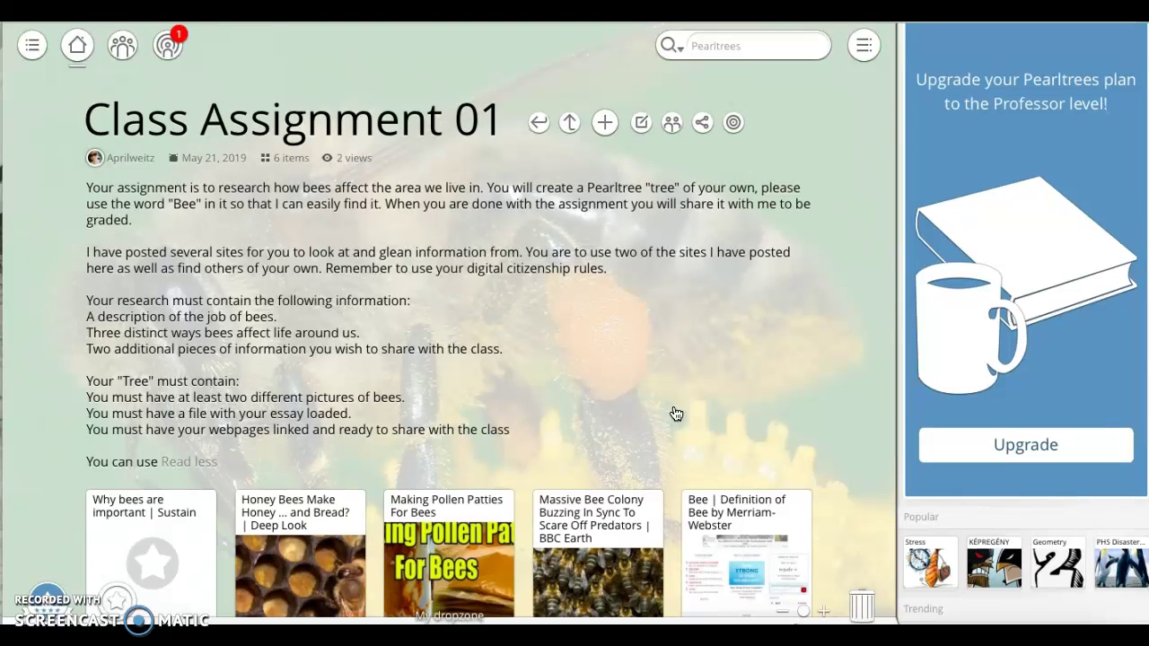
click(672, 126)
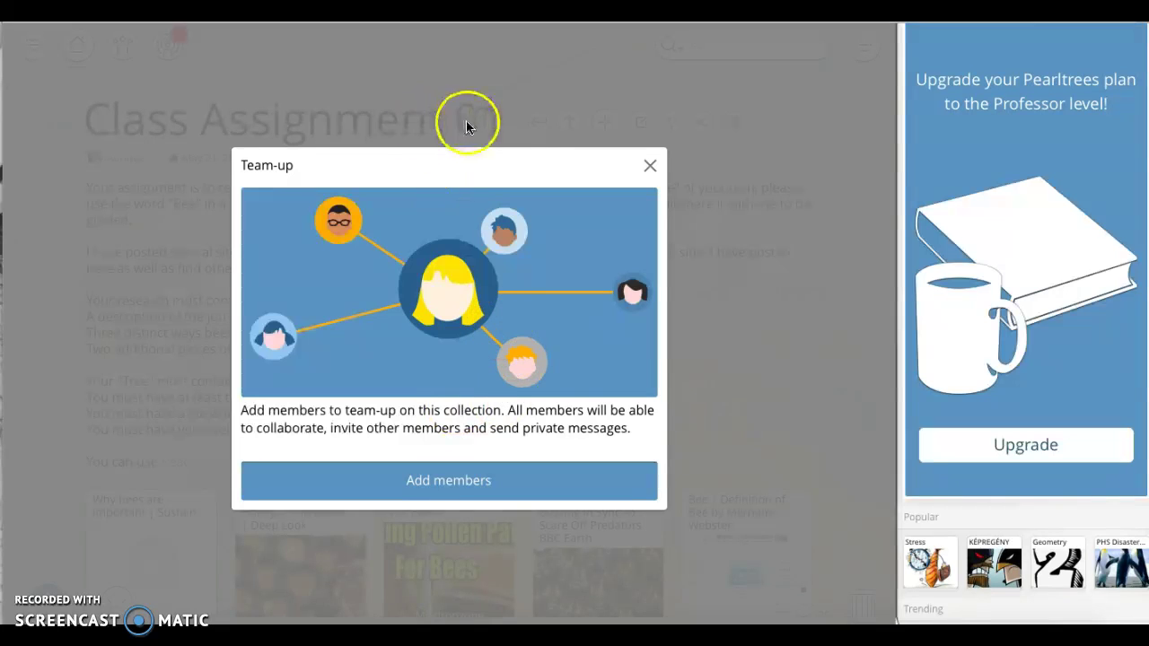
click(650, 168)
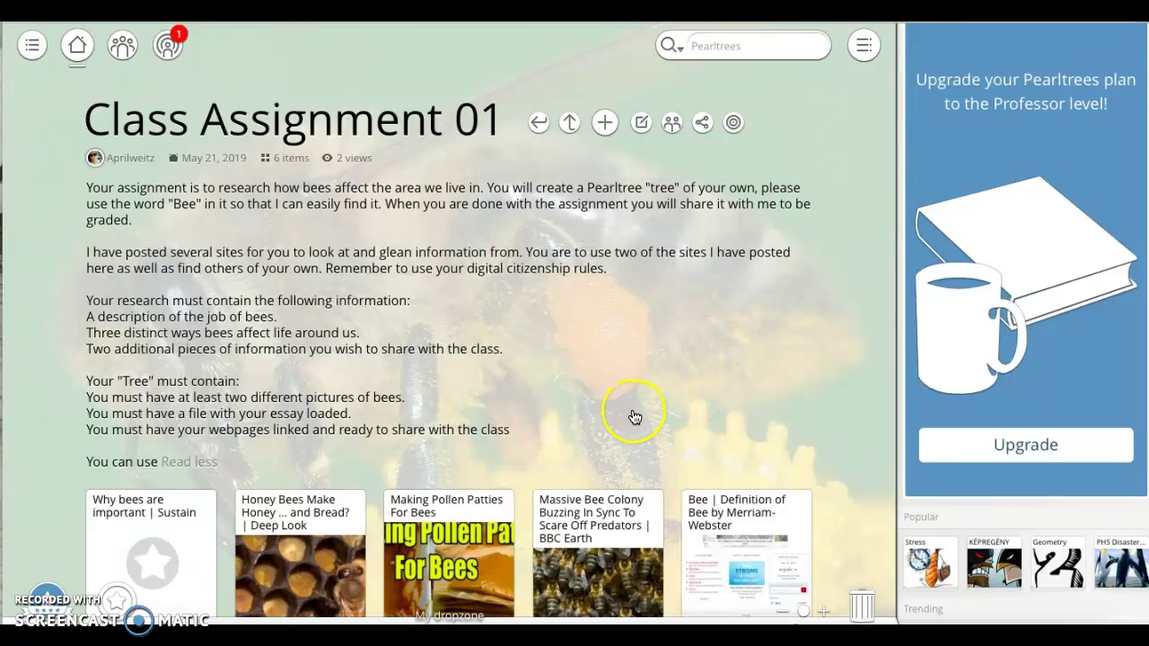
Step: Reread the Class Assignment 01 instructions and look over the linked bee websites, videos and picture beneath them
scroll(633, 413, down, 1)
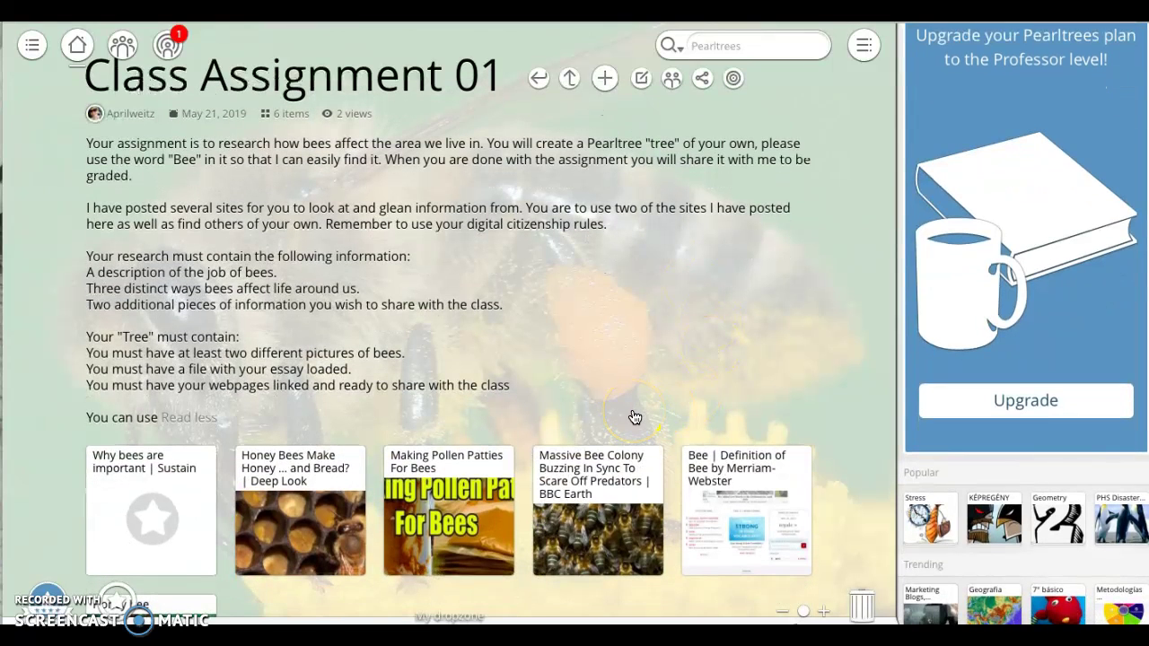
scroll(634, 417, down, 4)
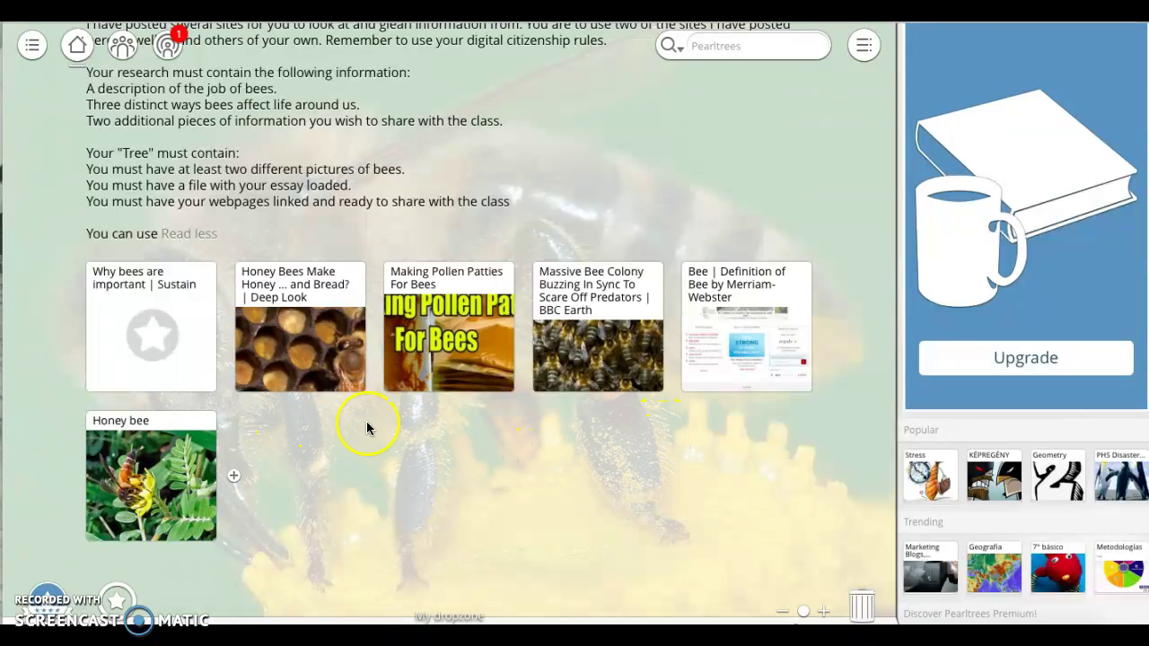
scroll(375, 434, up, 3)
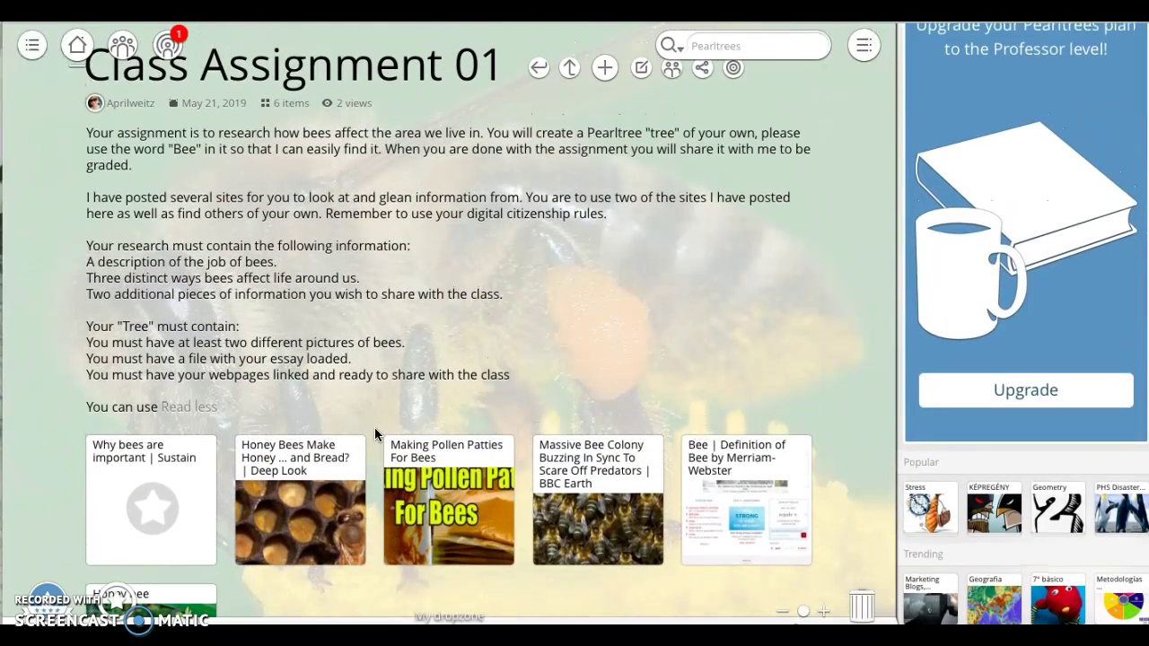
scroll(374, 435, down, 3)
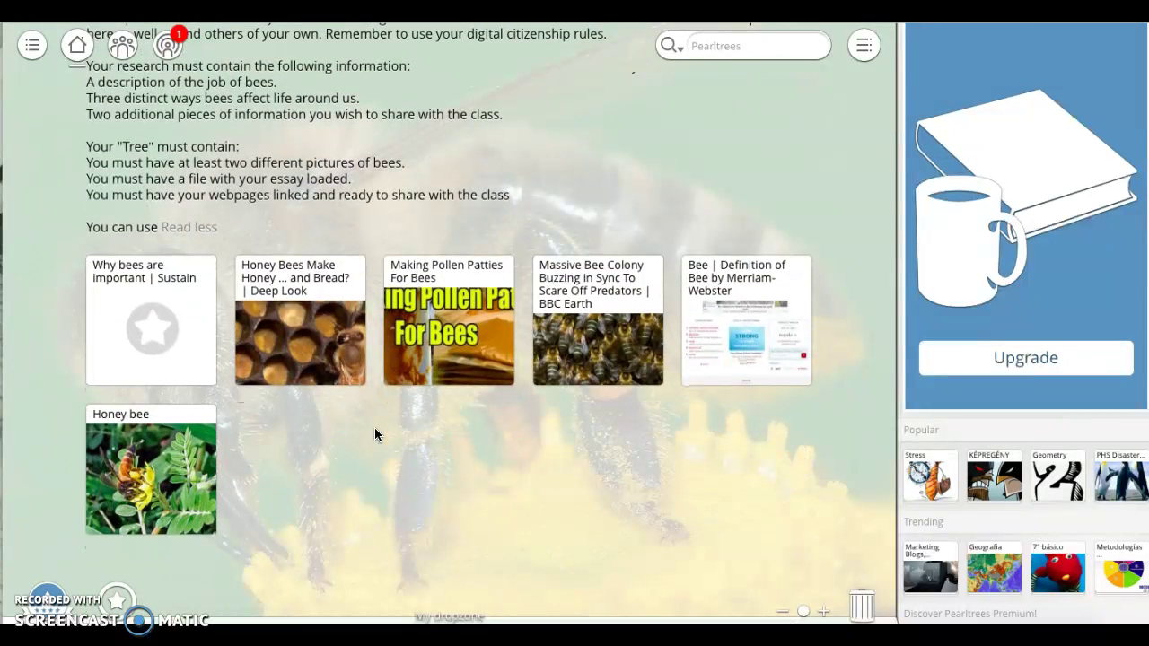
scroll(375, 435, up, 3)
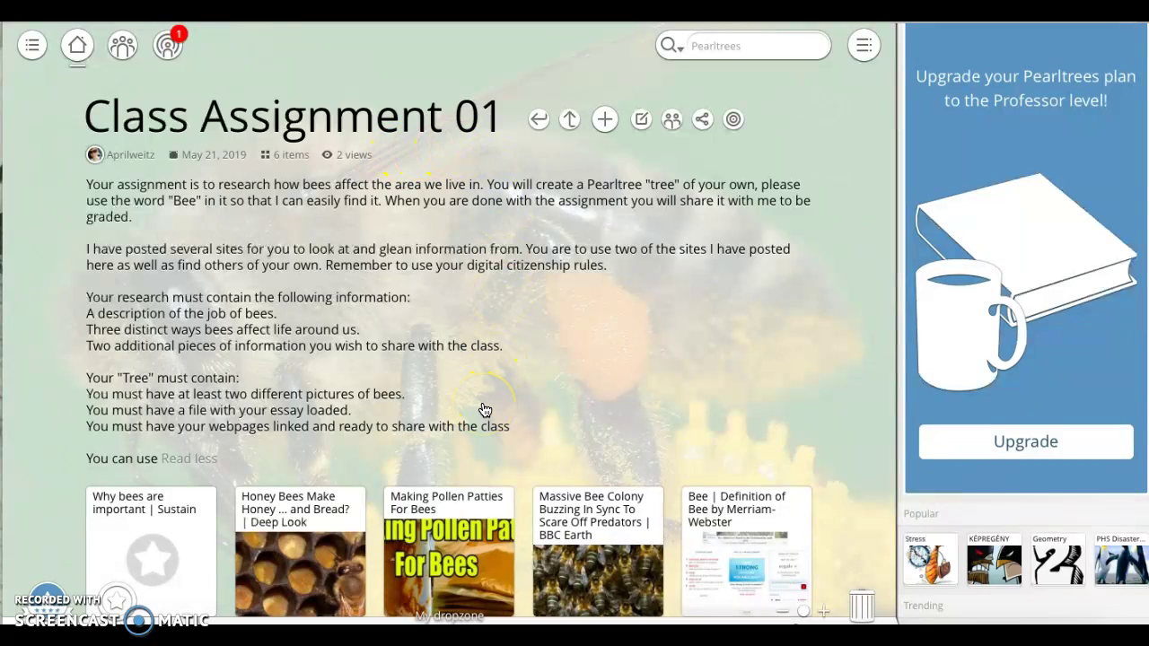
scroll(484, 410, down, 2)
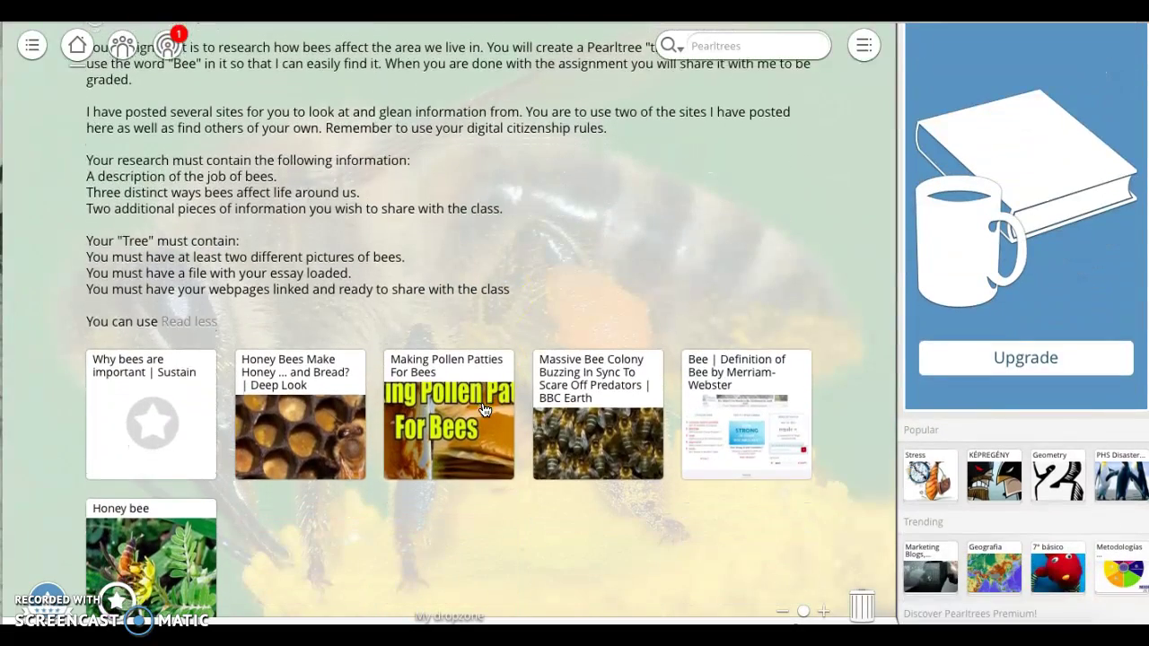
scroll(484, 410, down, 1)
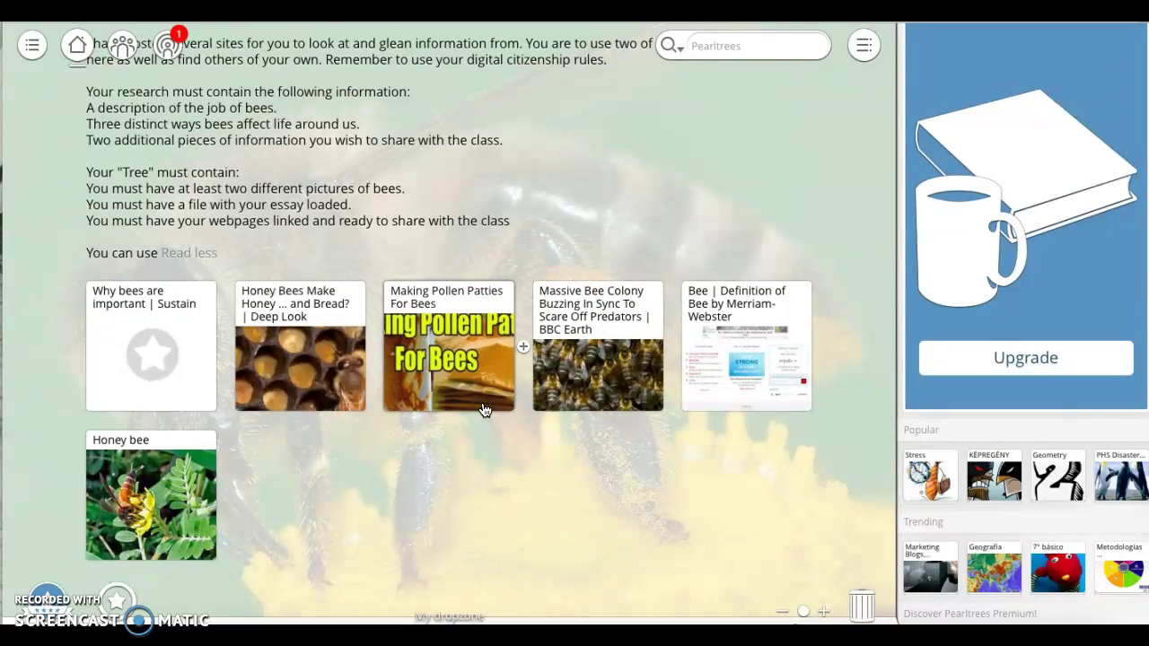
scroll(485, 410, up, 3)
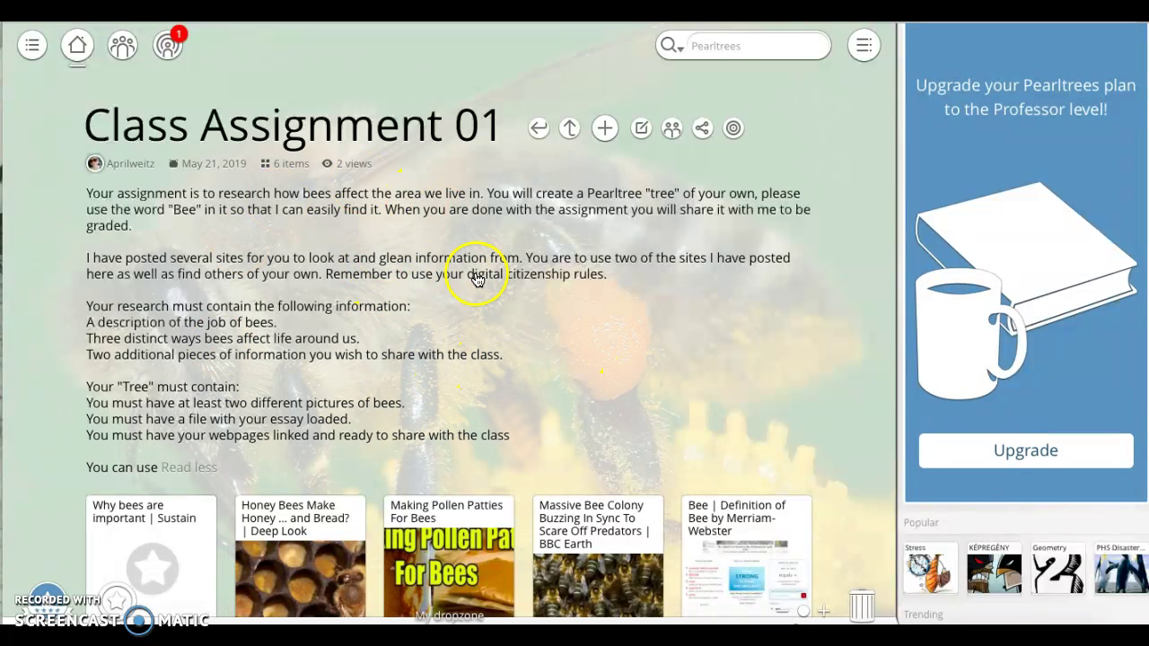
Step: Reopen the team-up introduction for Class Assignment 01 and close it without adding members
scroll(474, 279, down, 1)
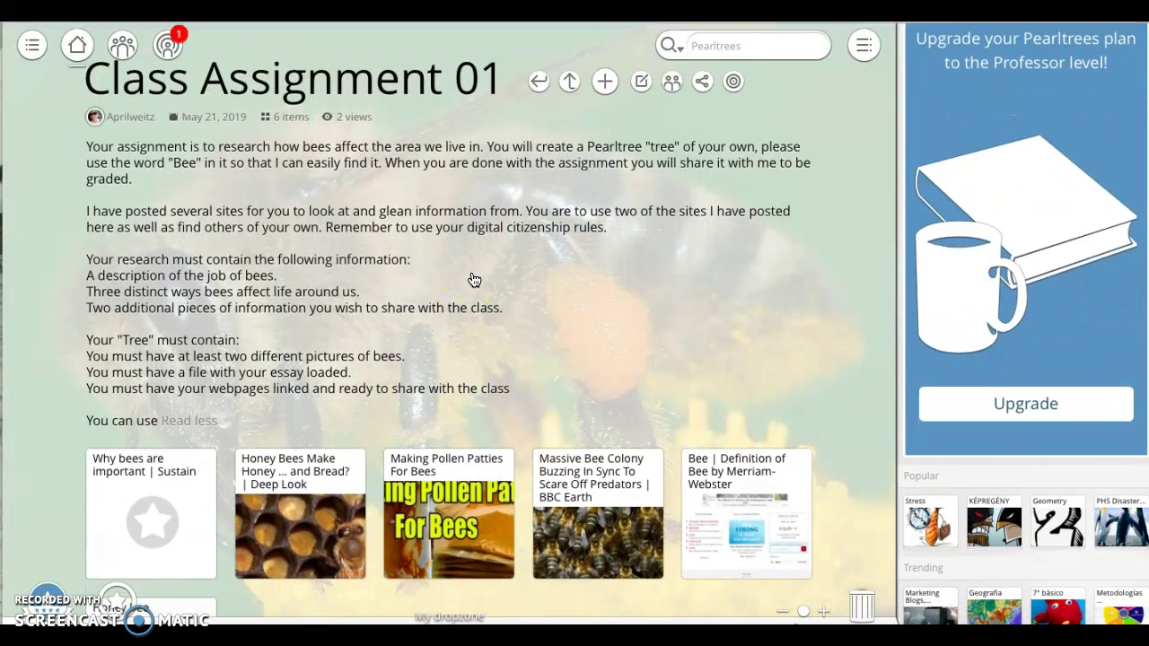
click(672, 88)
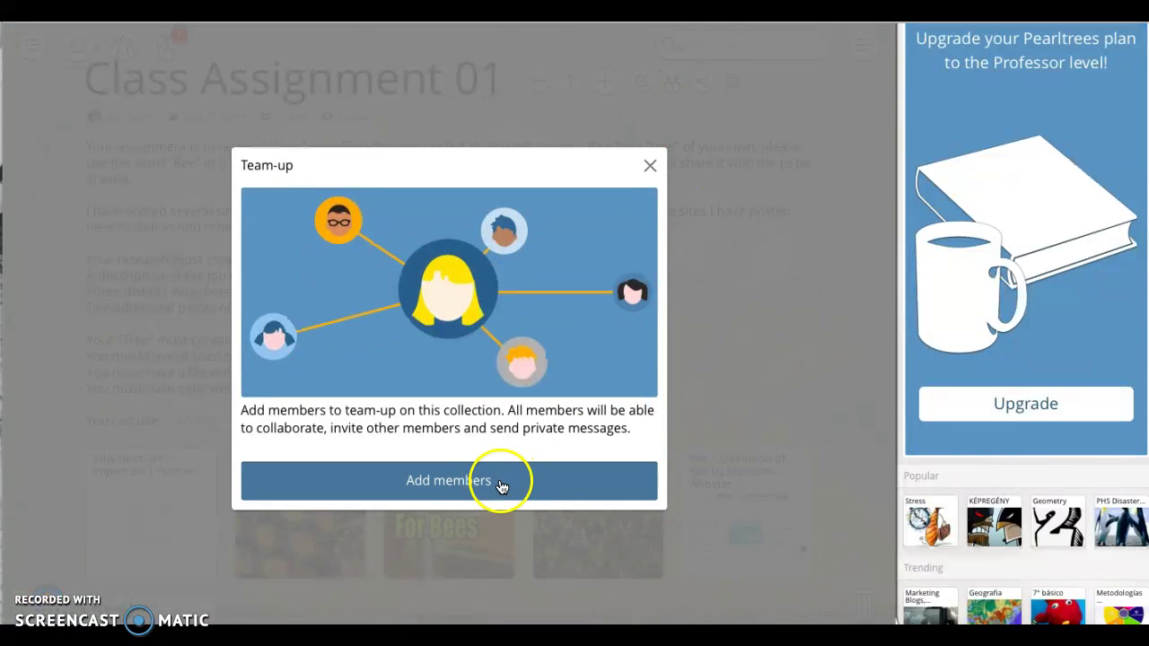
click(652, 167)
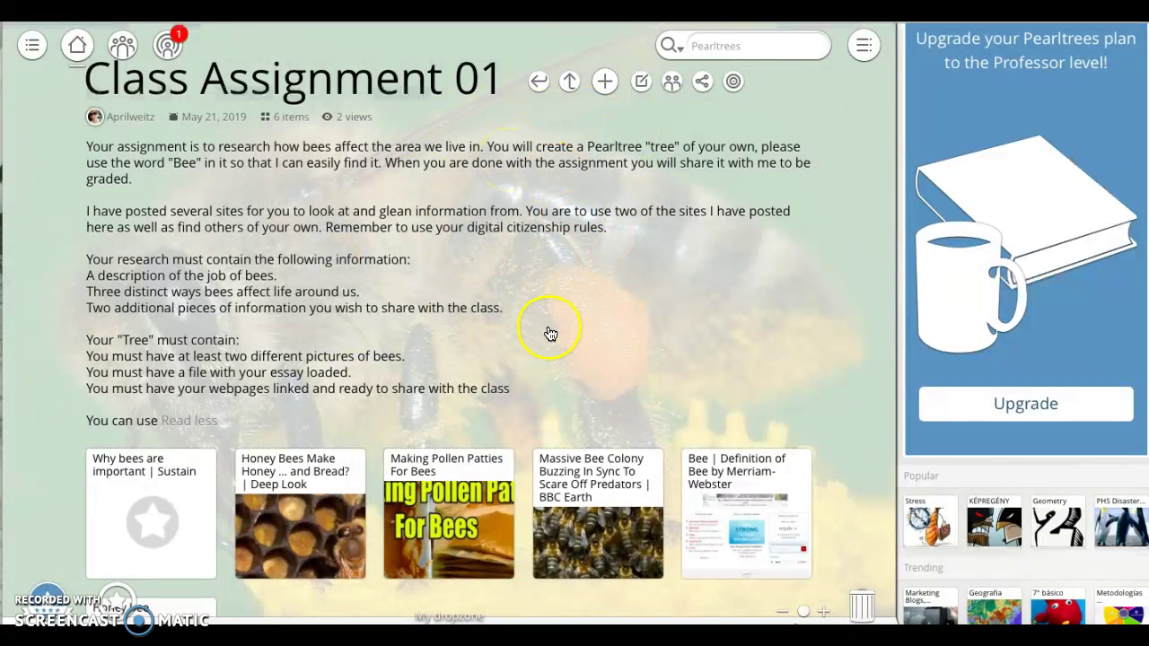
Step: Look over Class Assignment 01 once more and return to the account's main collection
scroll(546, 331, down, 1)
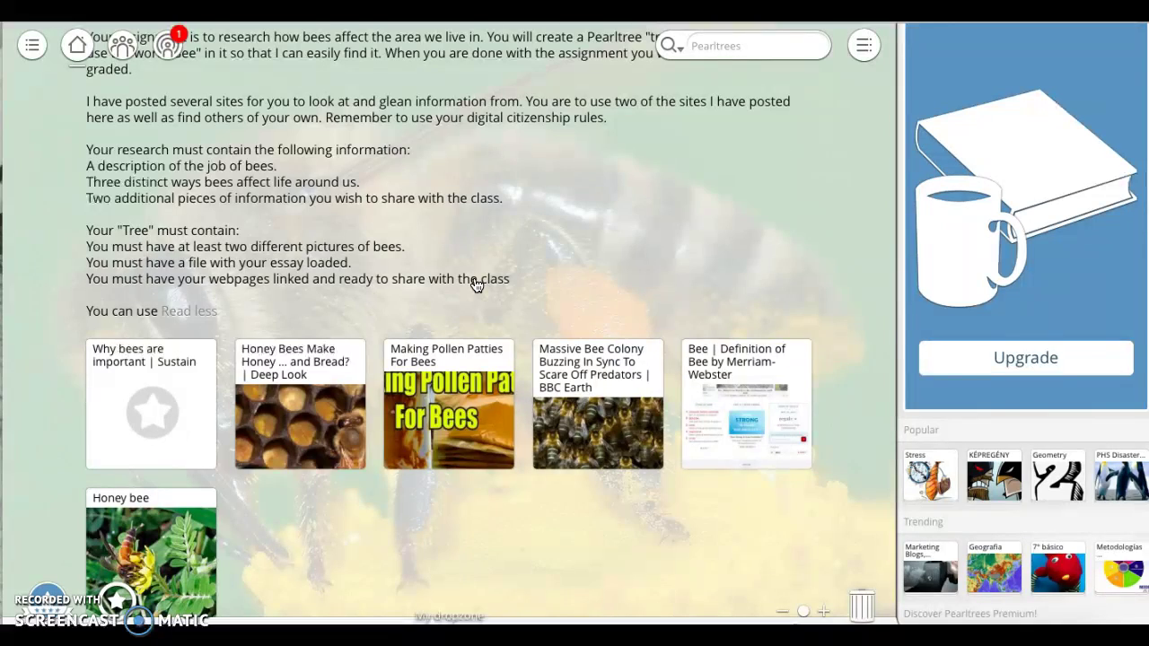
scroll(476, 286, up, 3)
scroll(476, 286, down, 1)
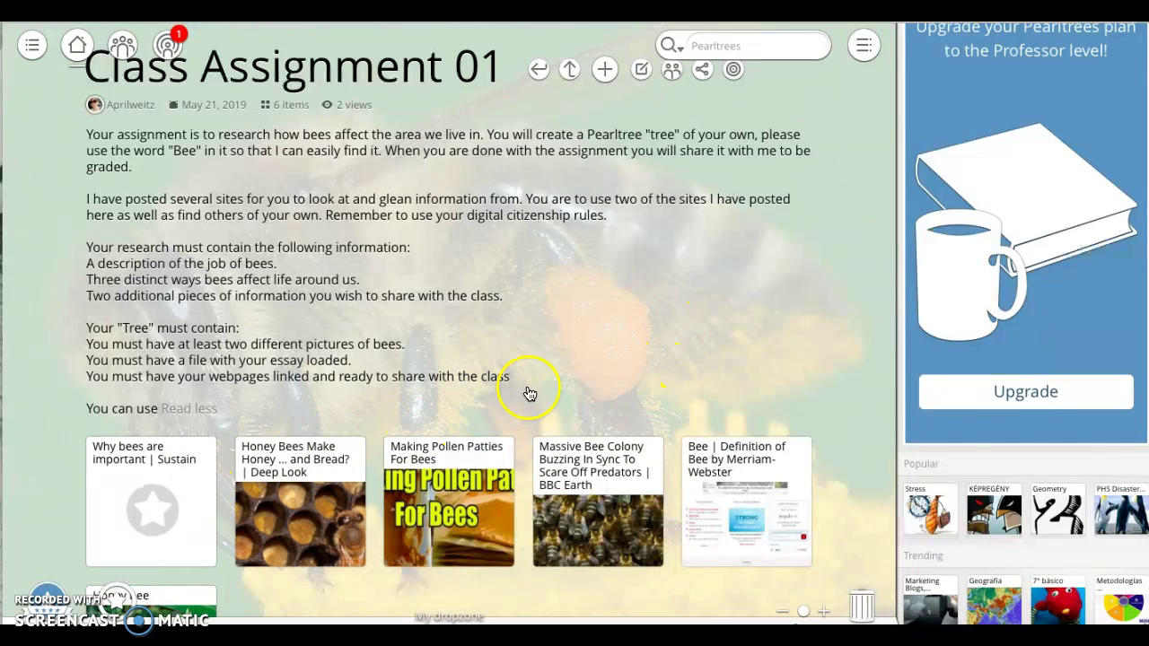
click(538, 72)
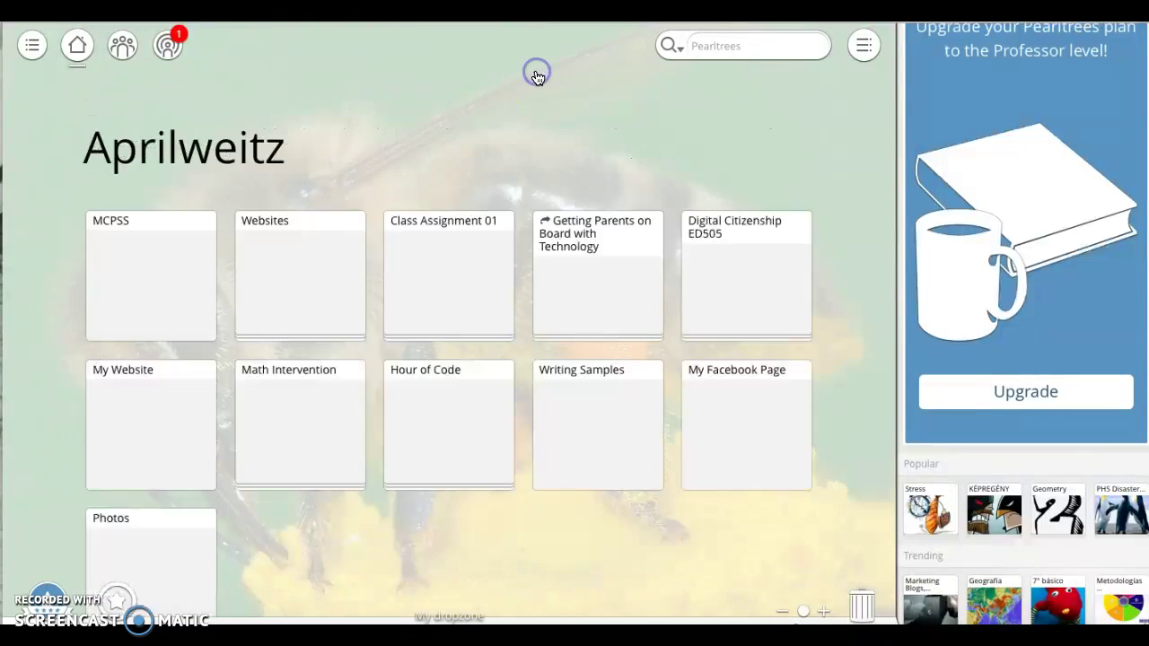
scroll(415, 547, down, 1)
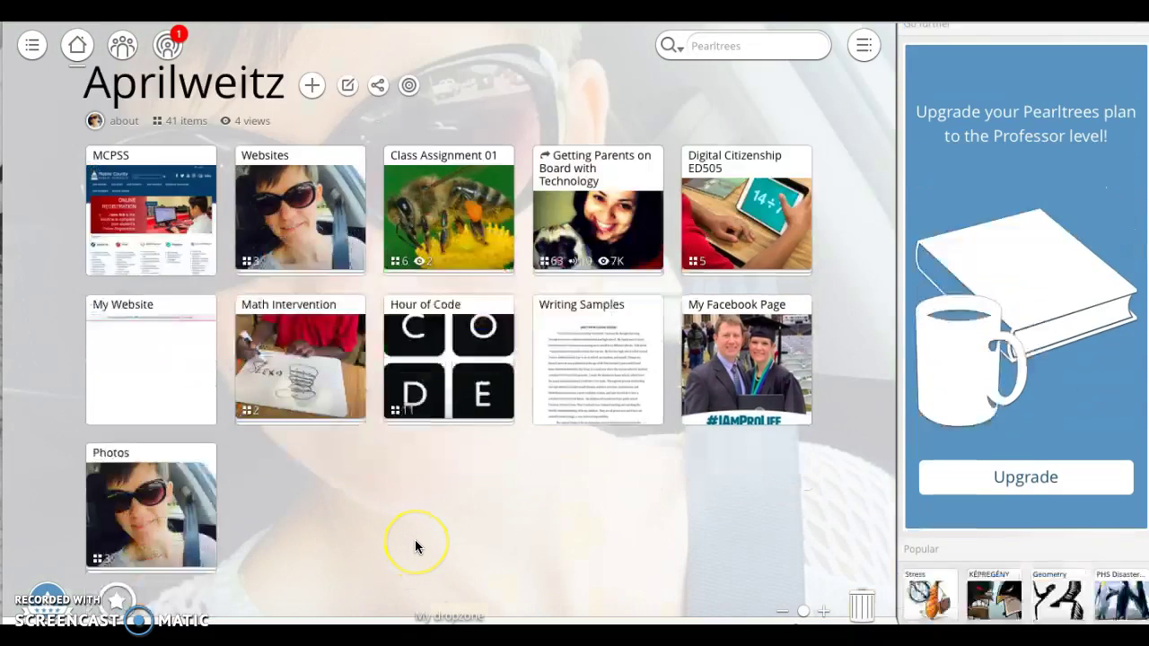
Step: Open the Hour of Code collection and look over its coding screenshots and activity links
scroll(415, 546, down, 1)
click(457, 360)
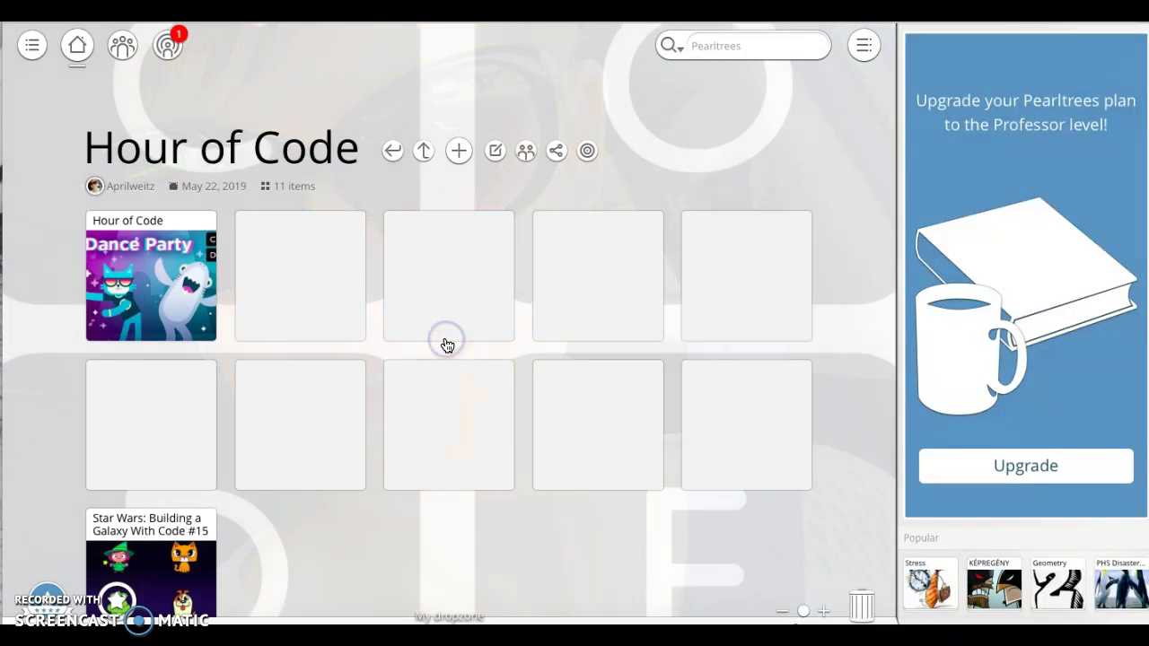
scroll(411, 563, down, 1)
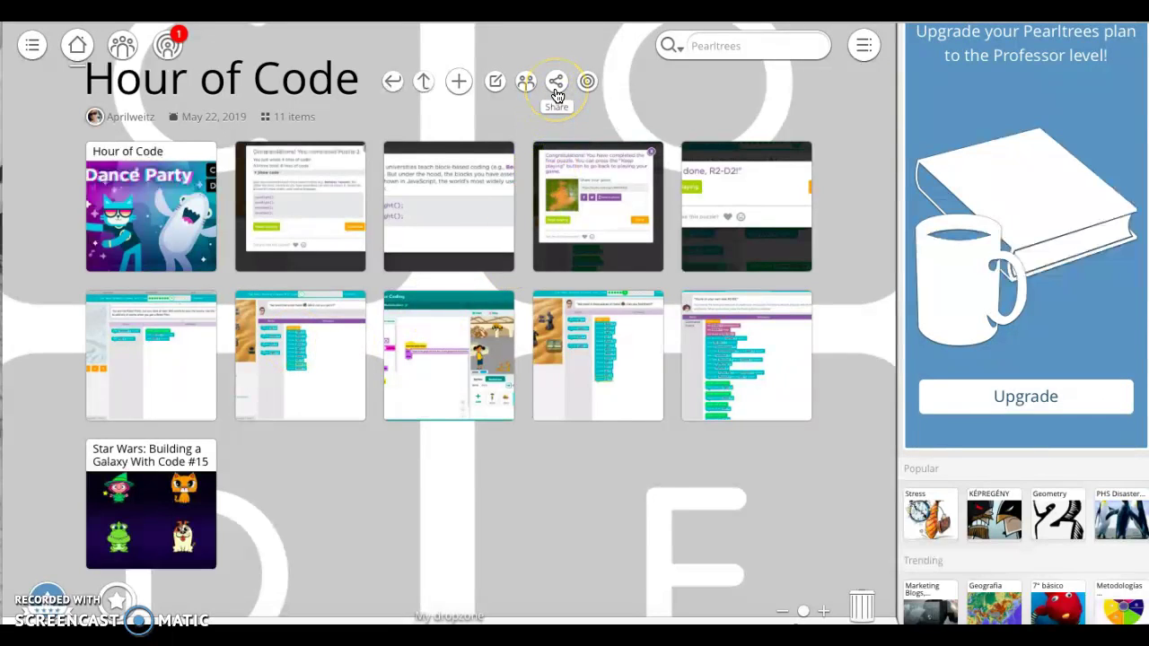
Step: Leave Hour of Code for the account's main collection and survey the collections and items it holds
click(393, 83)
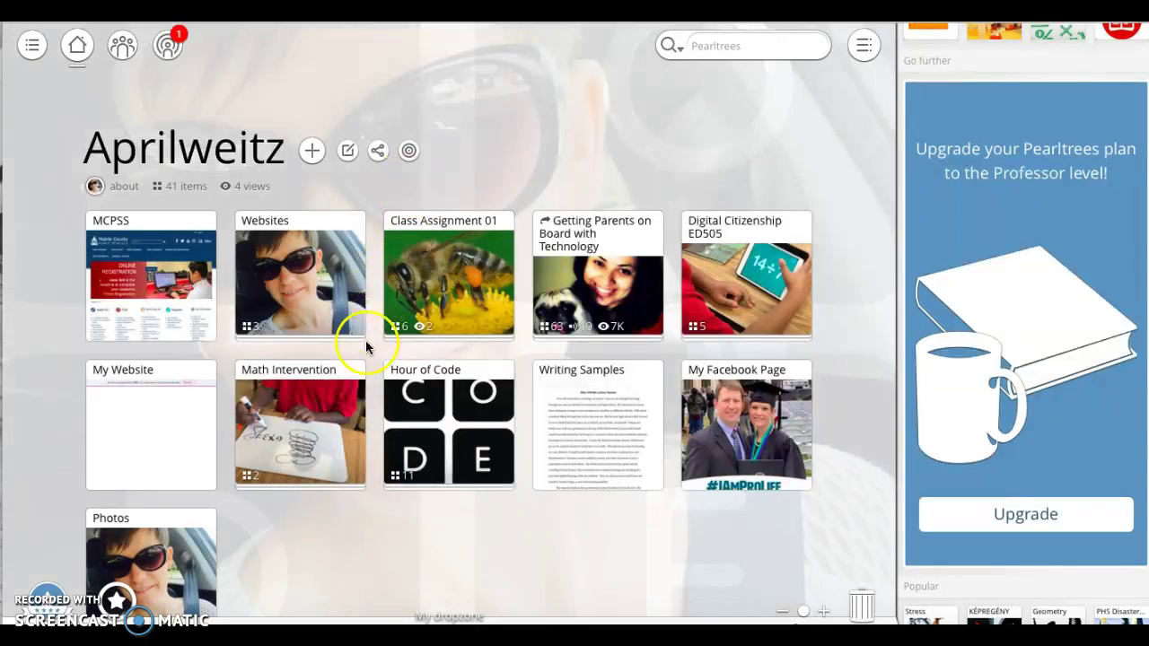
scroll(330, 560, down, 2)
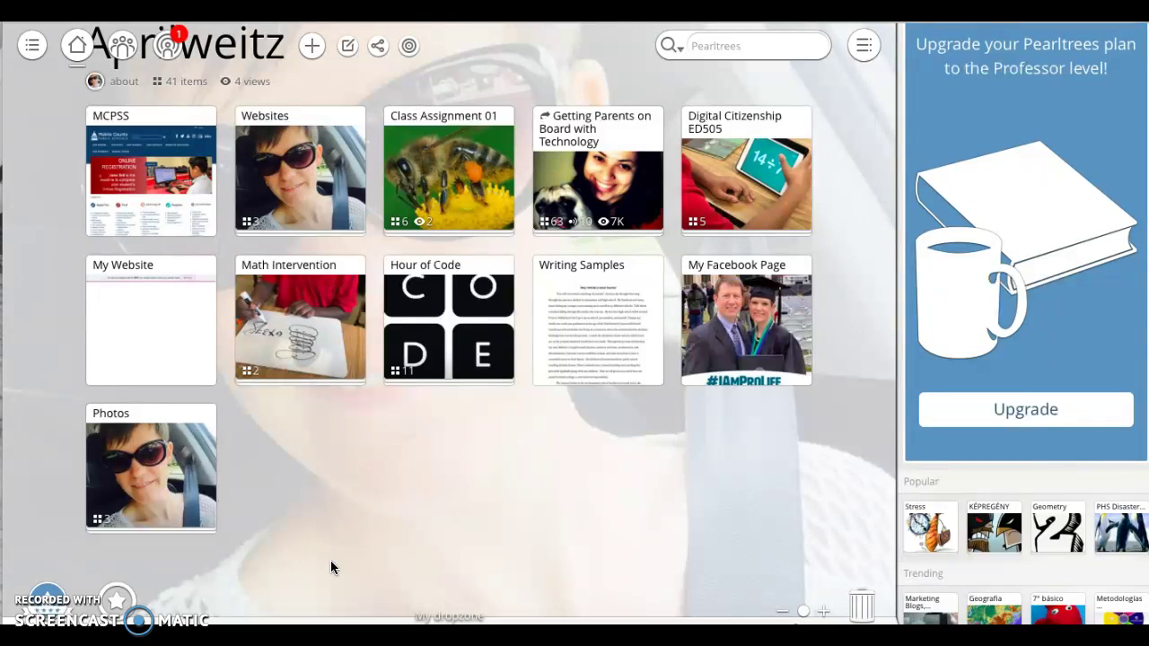
scroll(331, 564, up, 1)
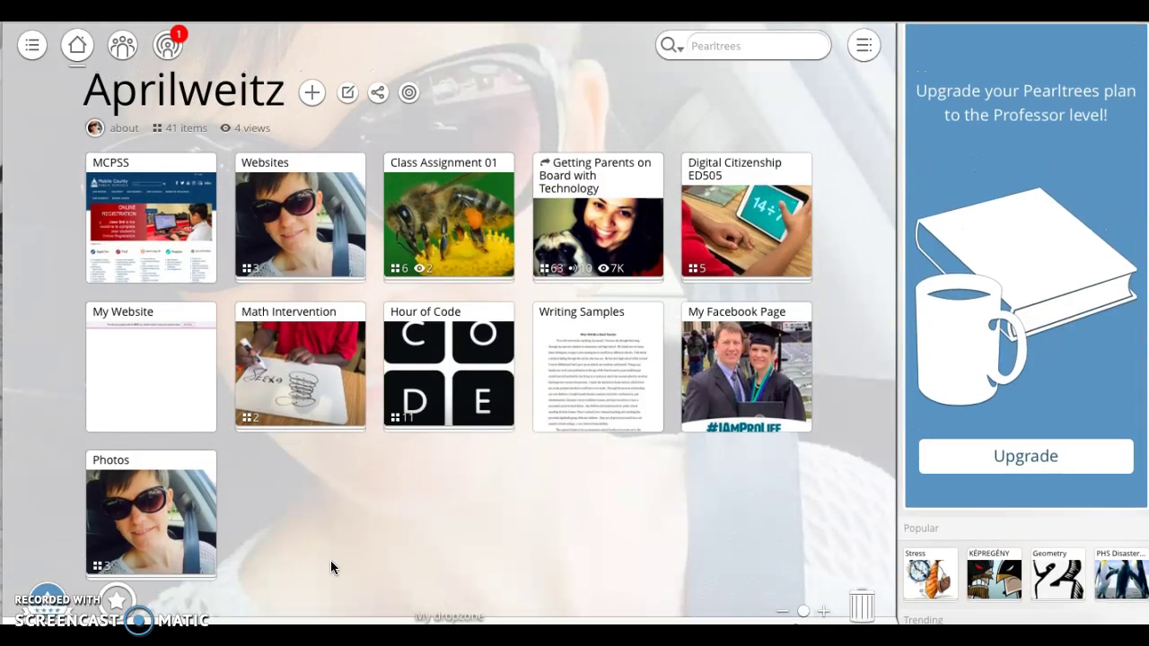
scroll(330, 567, down, 1)
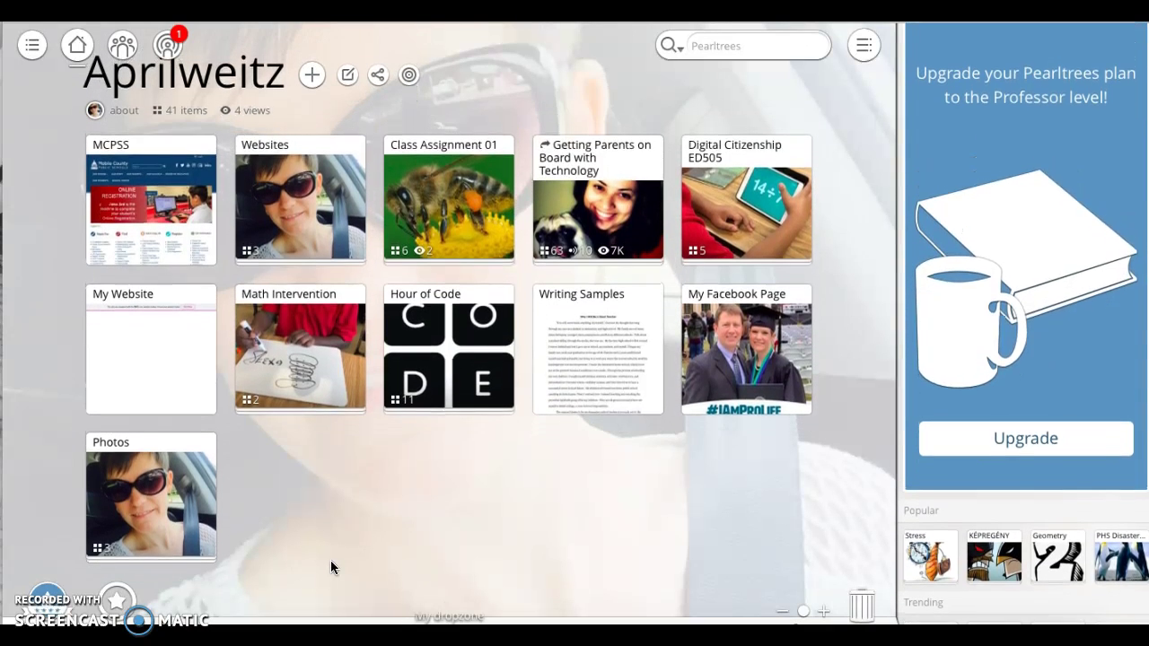
scroll(330, 567, down, 1)
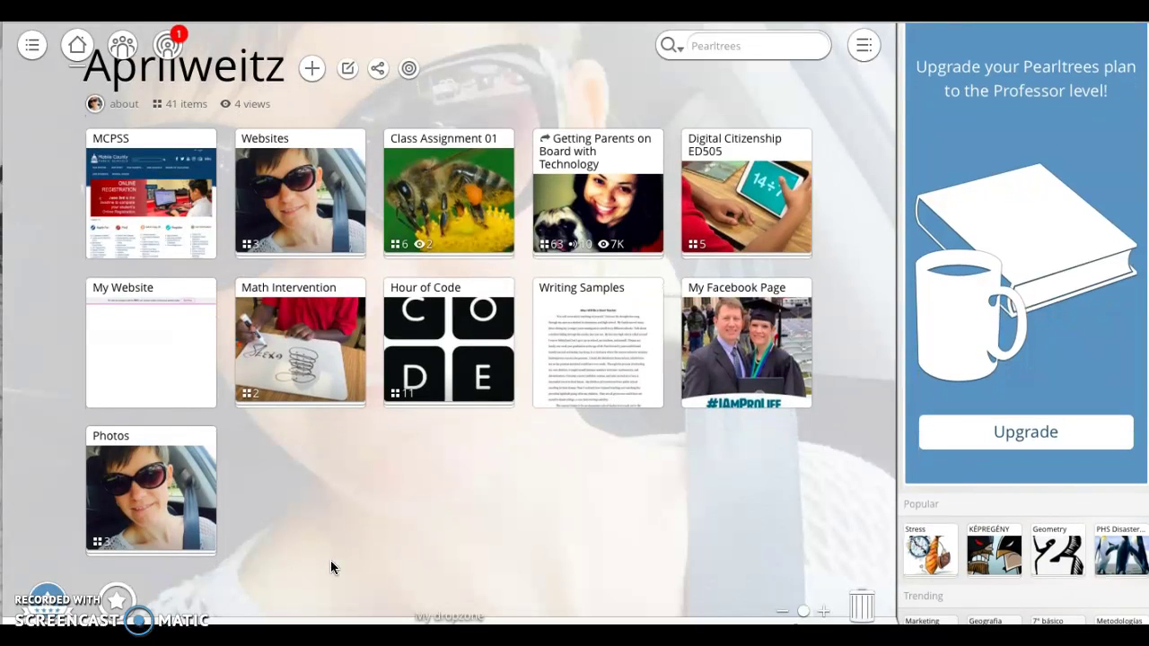